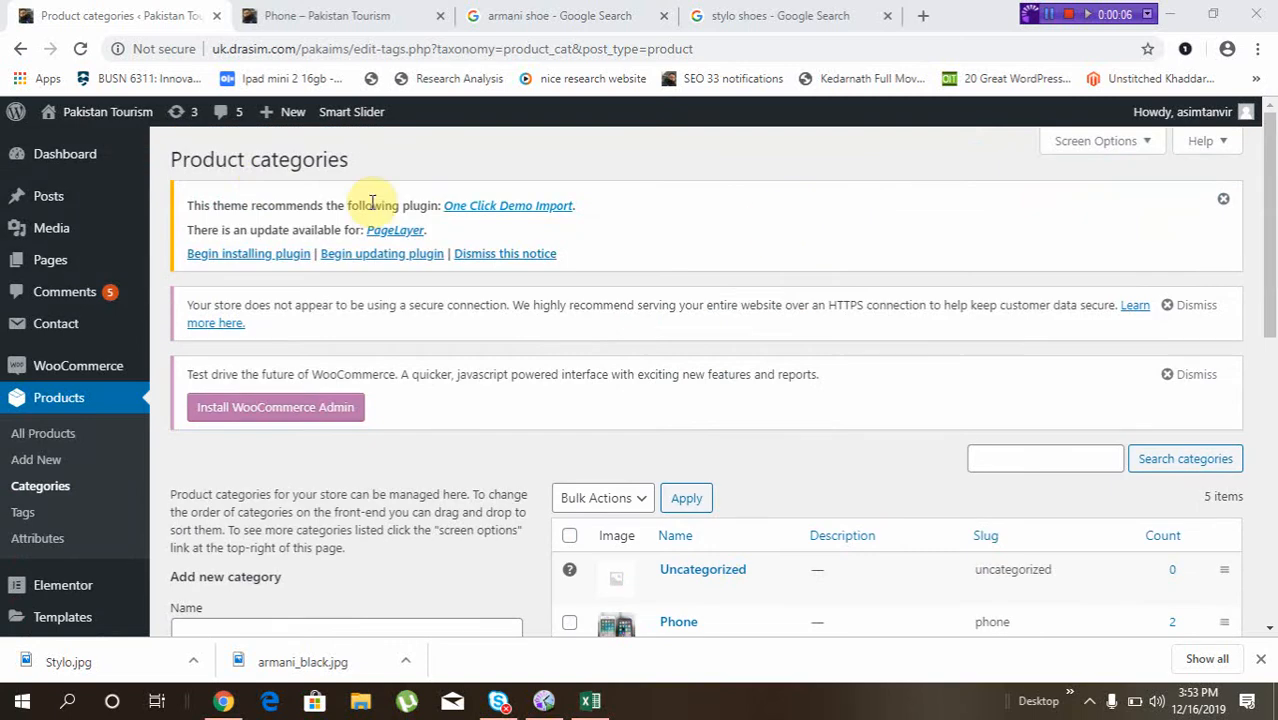
# - Open the site's navigation menu editor from the product categories page
pyautogui.keyDown('ctrl'); pyautogui.scroll(5, 258, 182); pyautogui.keyUp('ctrl')
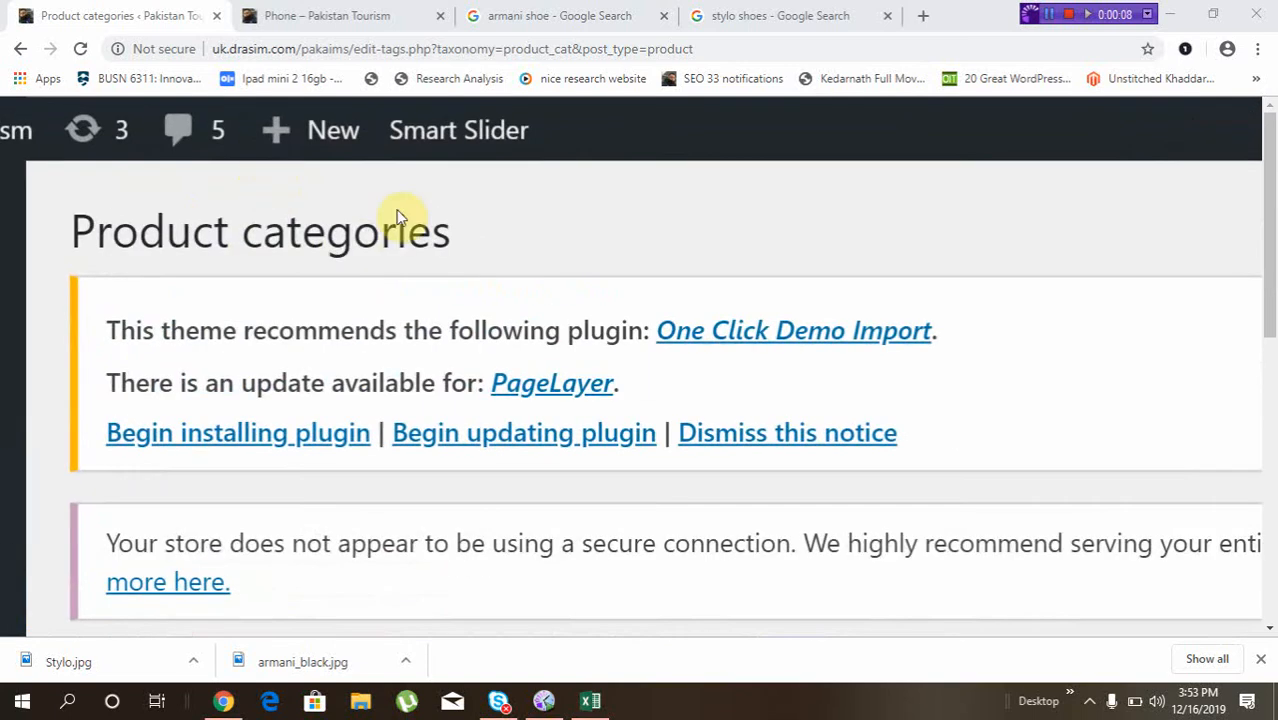
pyautogui.hscroll(-3, 338, 237)
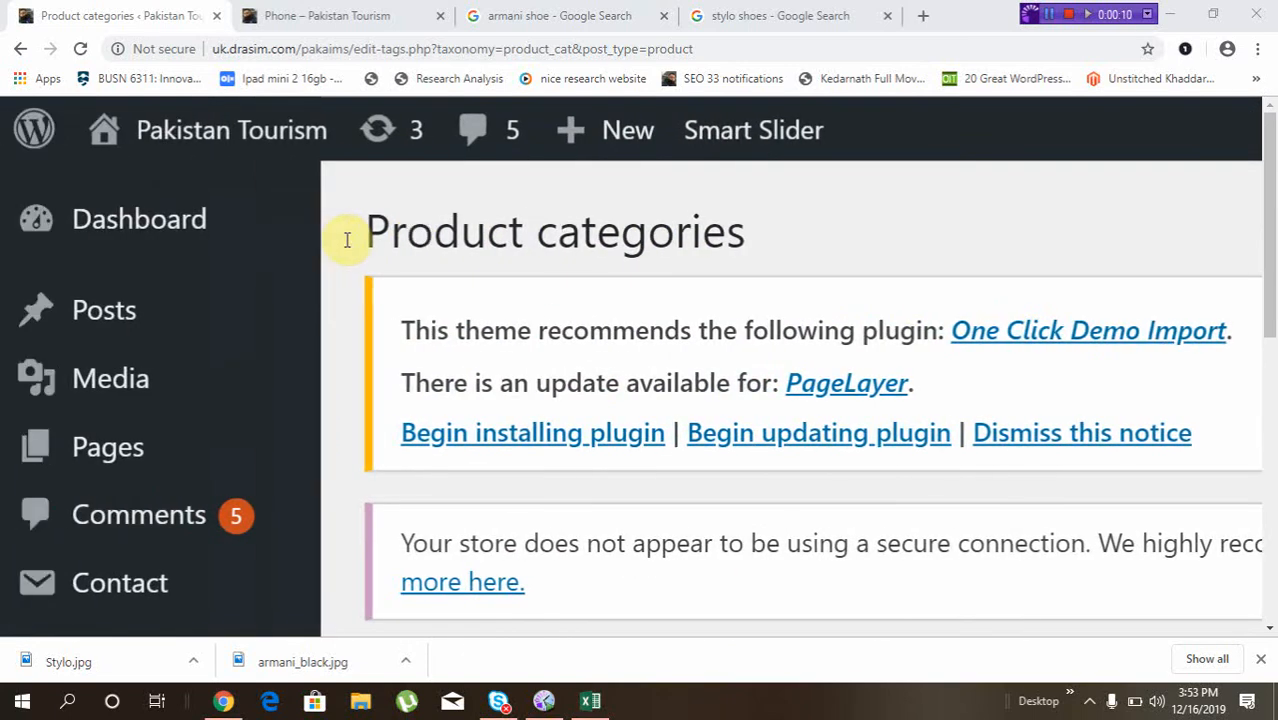
pyautogui.moveTo(81, 320)
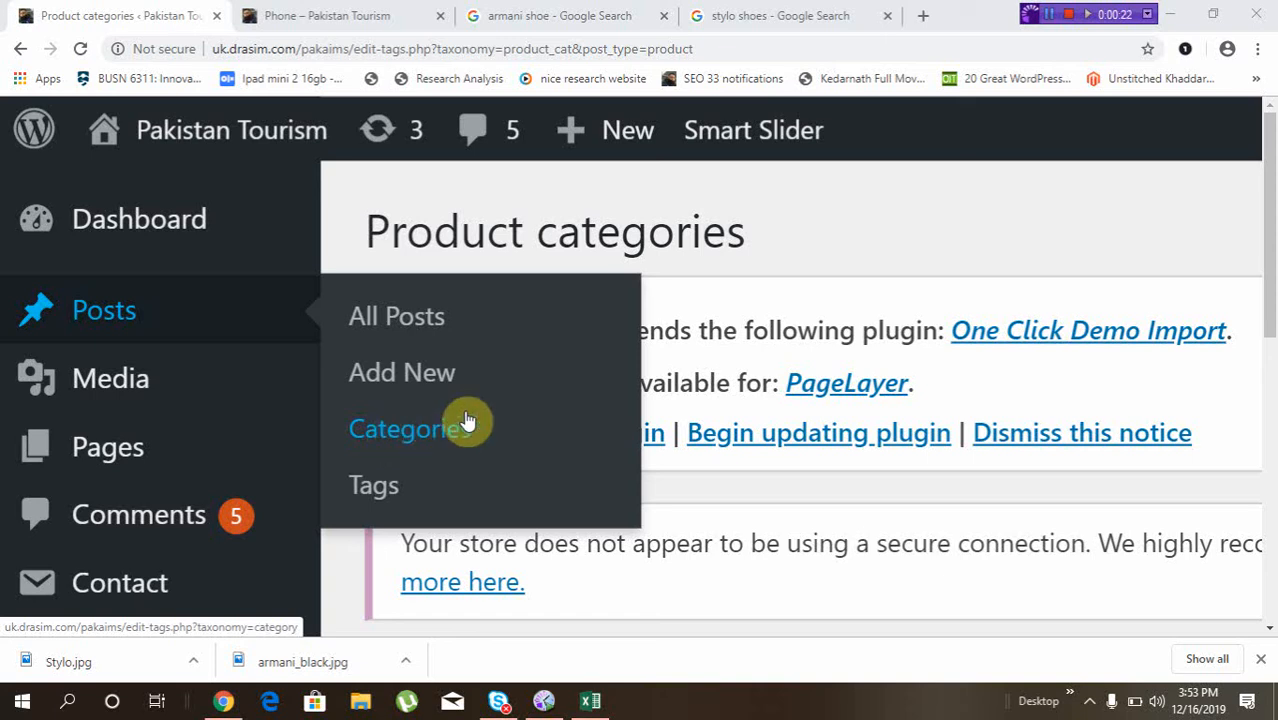
pyautogui.scroll(-3, 800, 216)
pyautogui.scroll(-3, 798, 212)
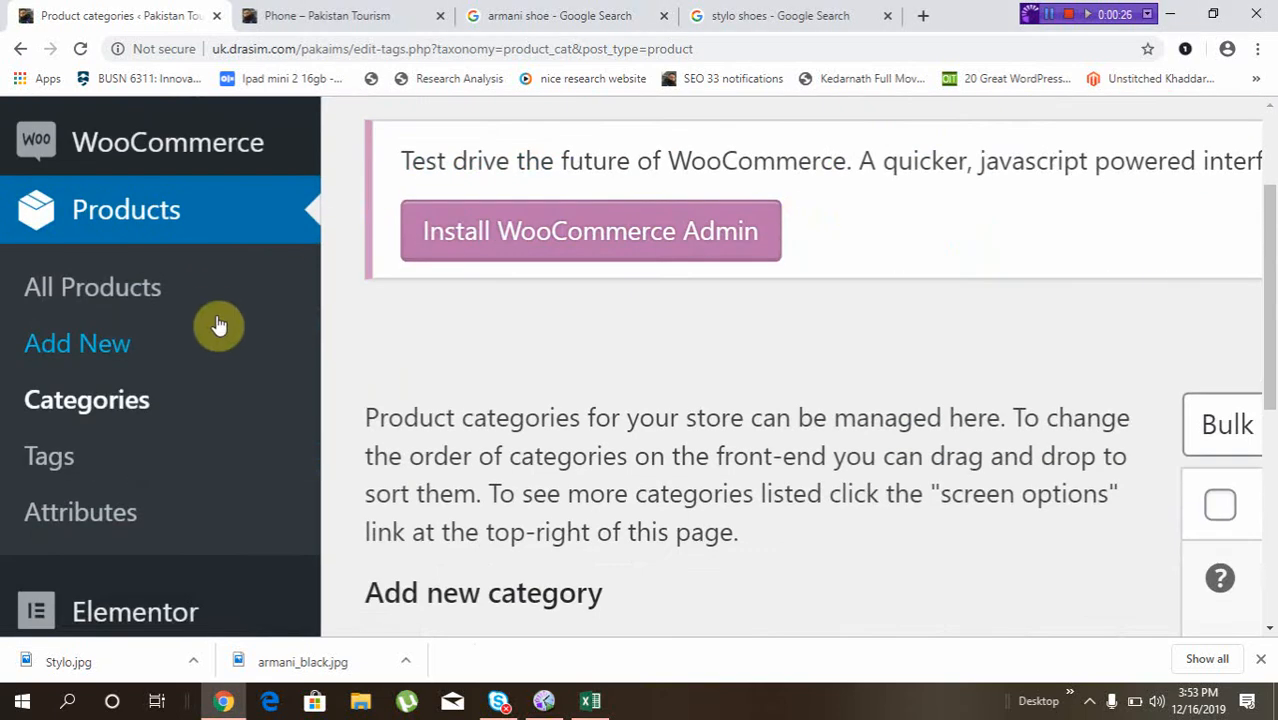
pyautogui.scroll(-4, 219, 325)
pyautogui.moveTo(172, 420)
pyautogui.click(393, 303)
# - Expand the post categories available as menu items and look over the most used ones
pyautogui.scroll(-3, 719, 306)
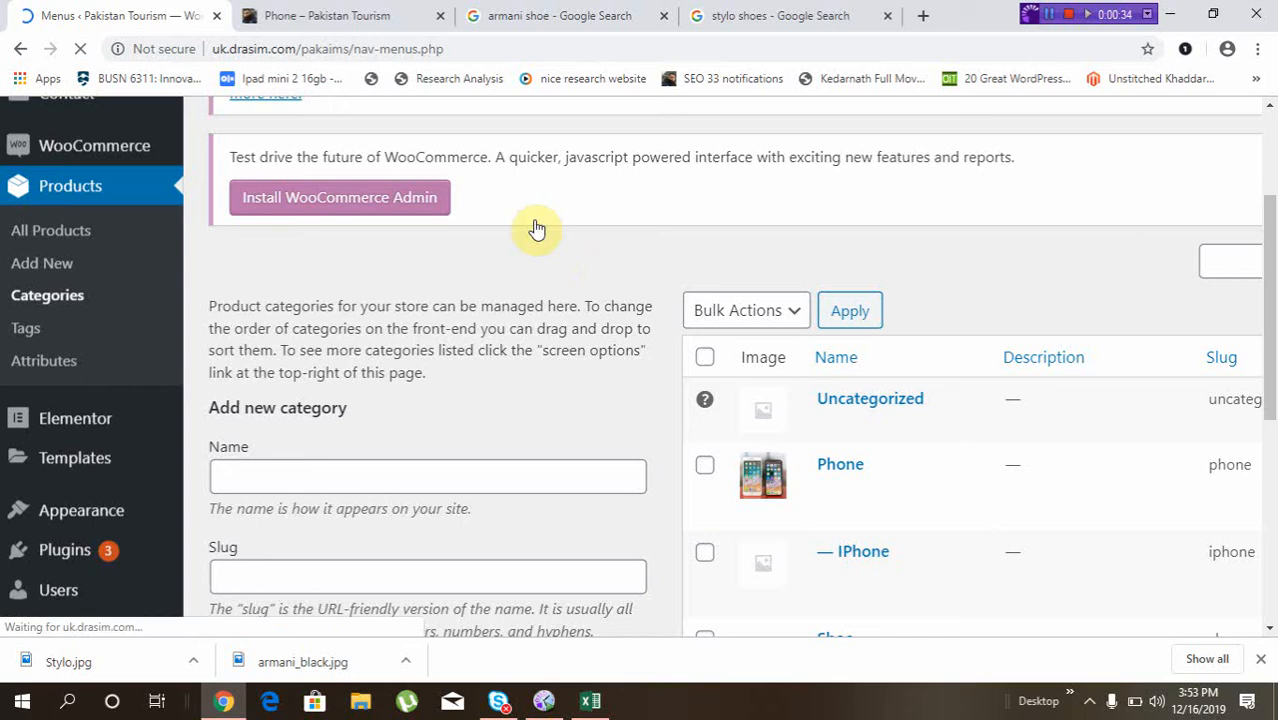
pyautogui.scroll(-3, 537, 228)
pyautogui.scroll(-3, 535, 220)
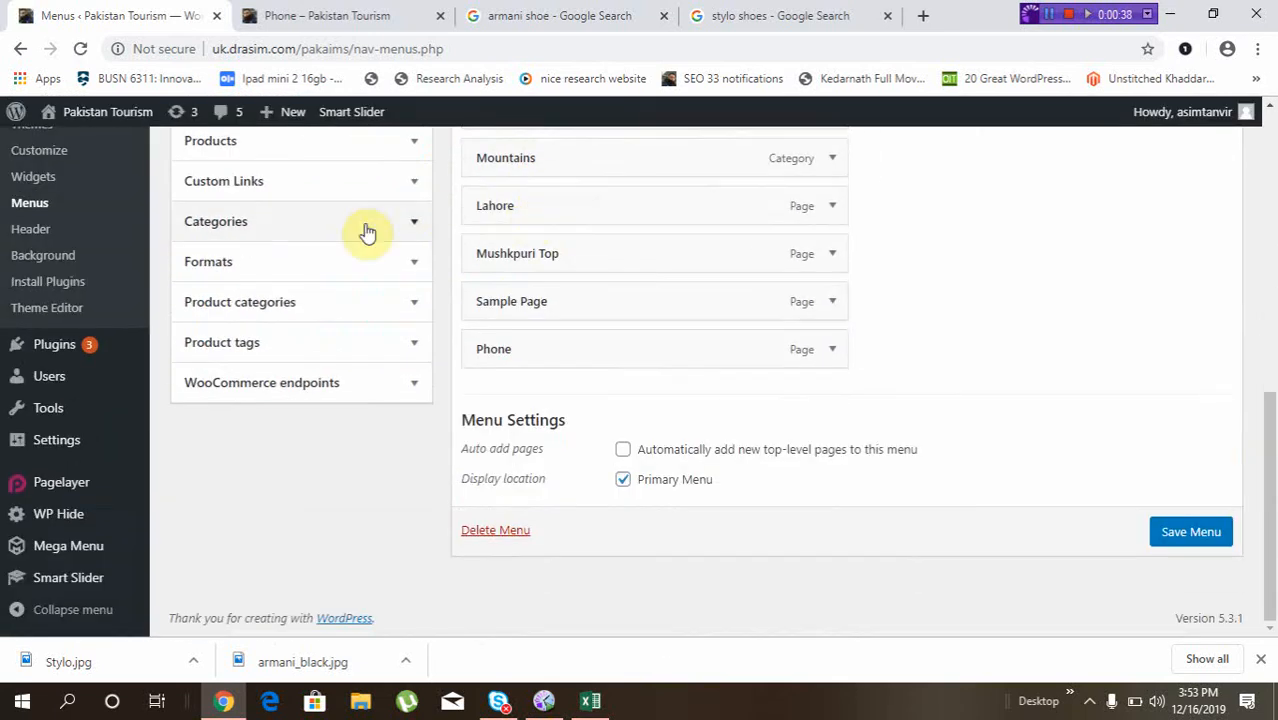
pyautogui.click(425, 222)
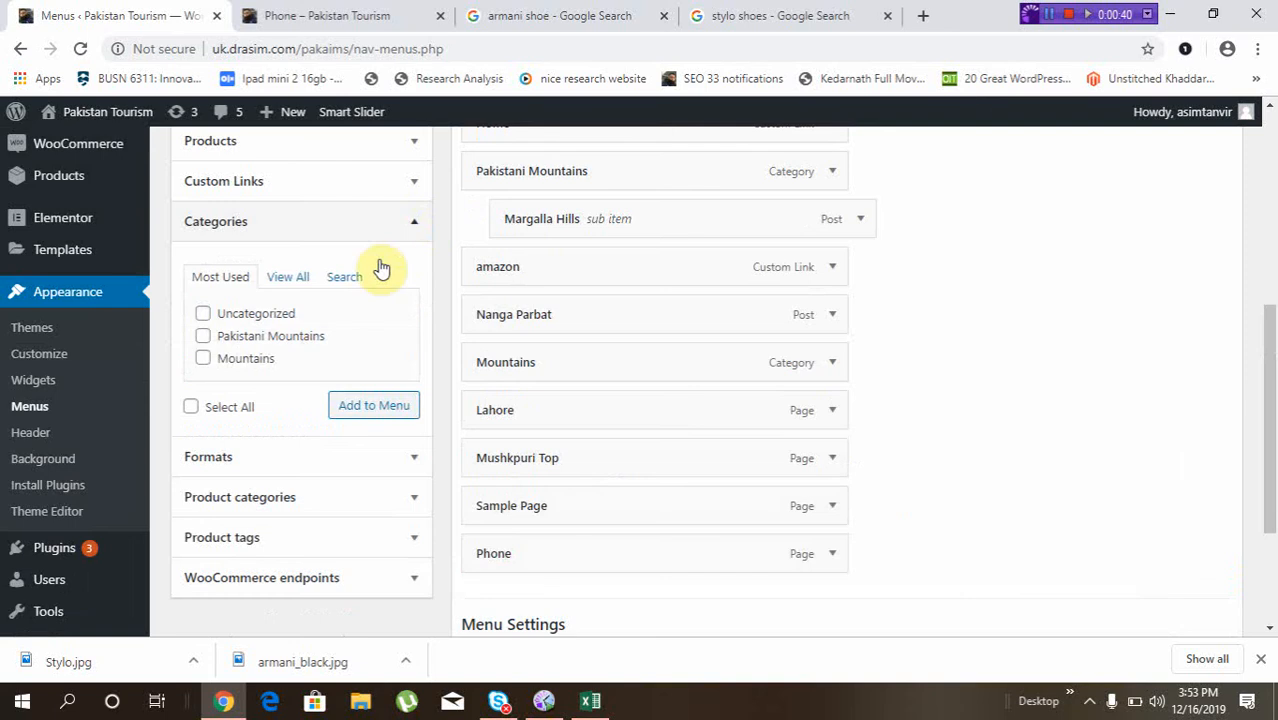
pyautogui.scroll(3, 215, 317)
pyautogui.scroll(3, 213, 316)
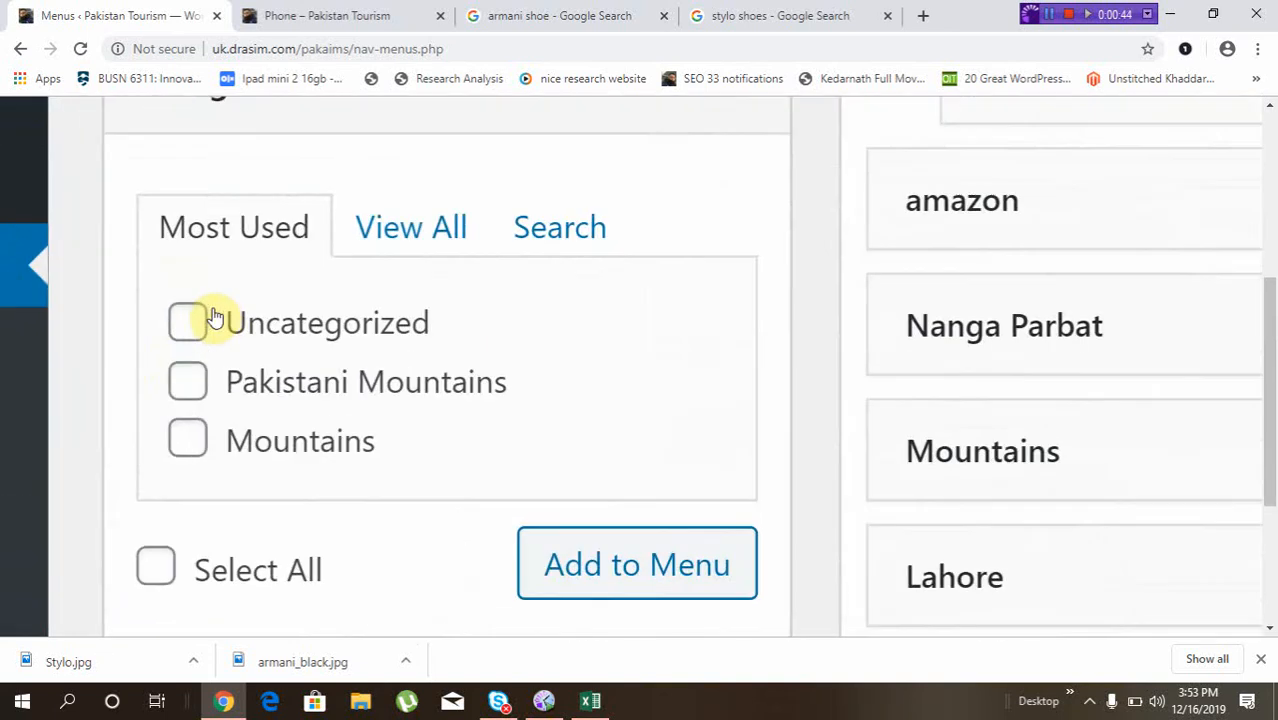
pyautogui.scroll(-6, 213, 318)
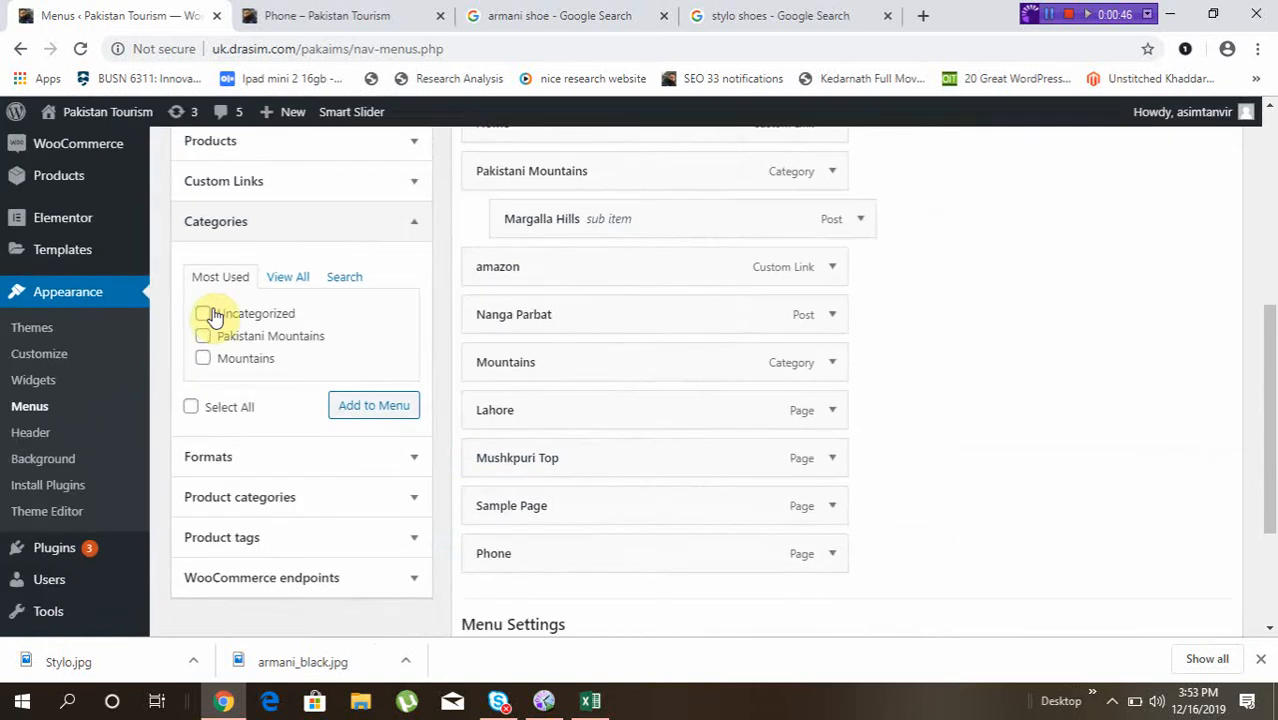
# - Add the Shoe product category to the site's menu structure
pyautogui.click(414, 497)
pyautogui.scroll(3, 272, 441)
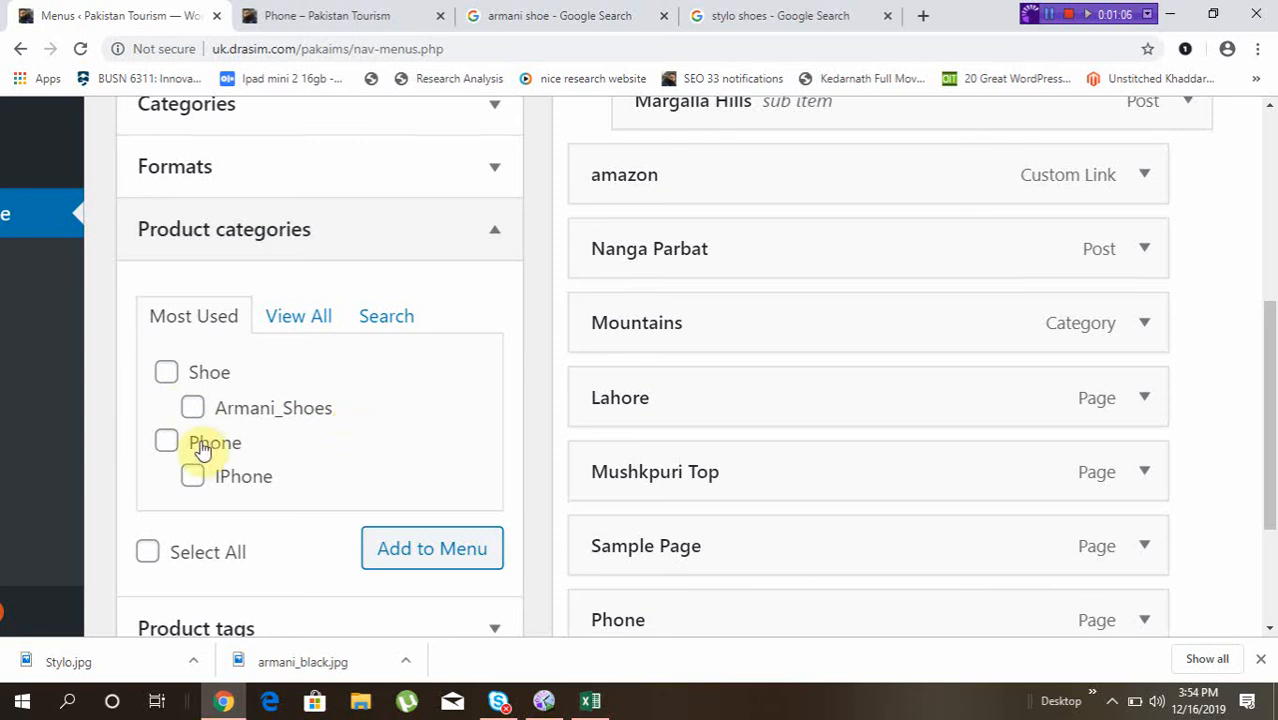
pyautogui.click(168, 373)
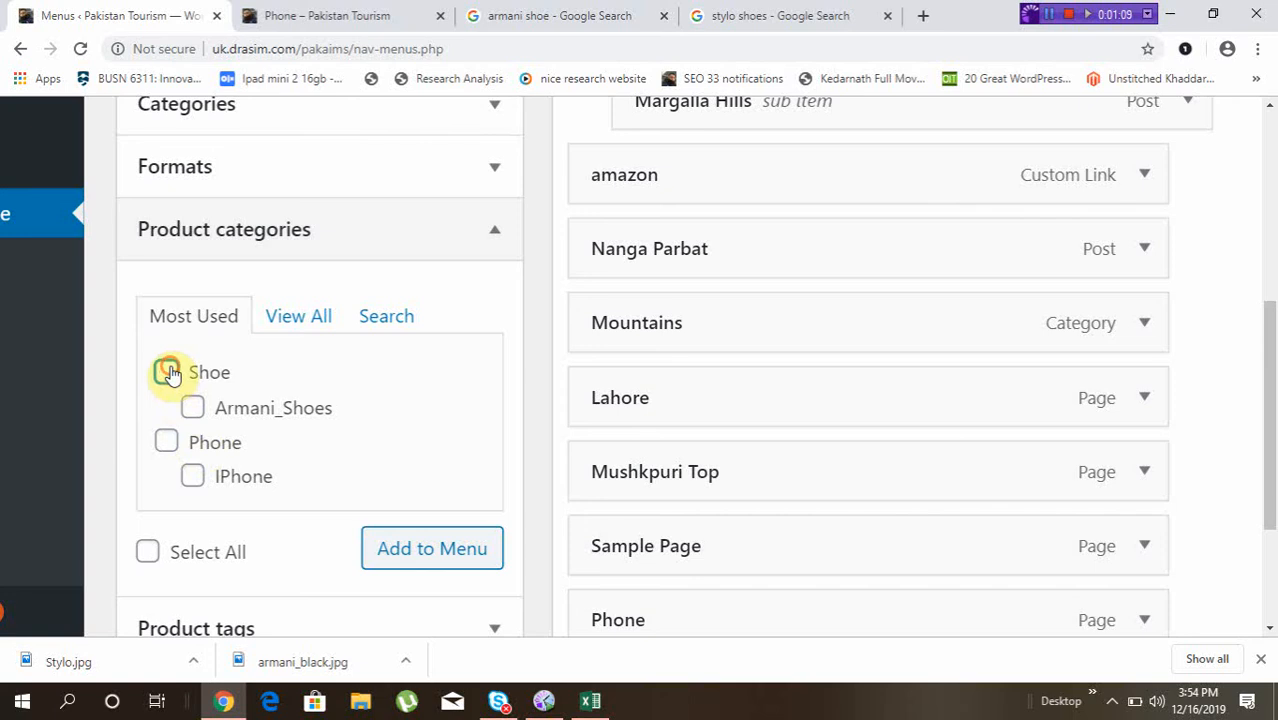
pyautogui.click(449, 556)
pyautogui.scroll(-5, 653, 477)
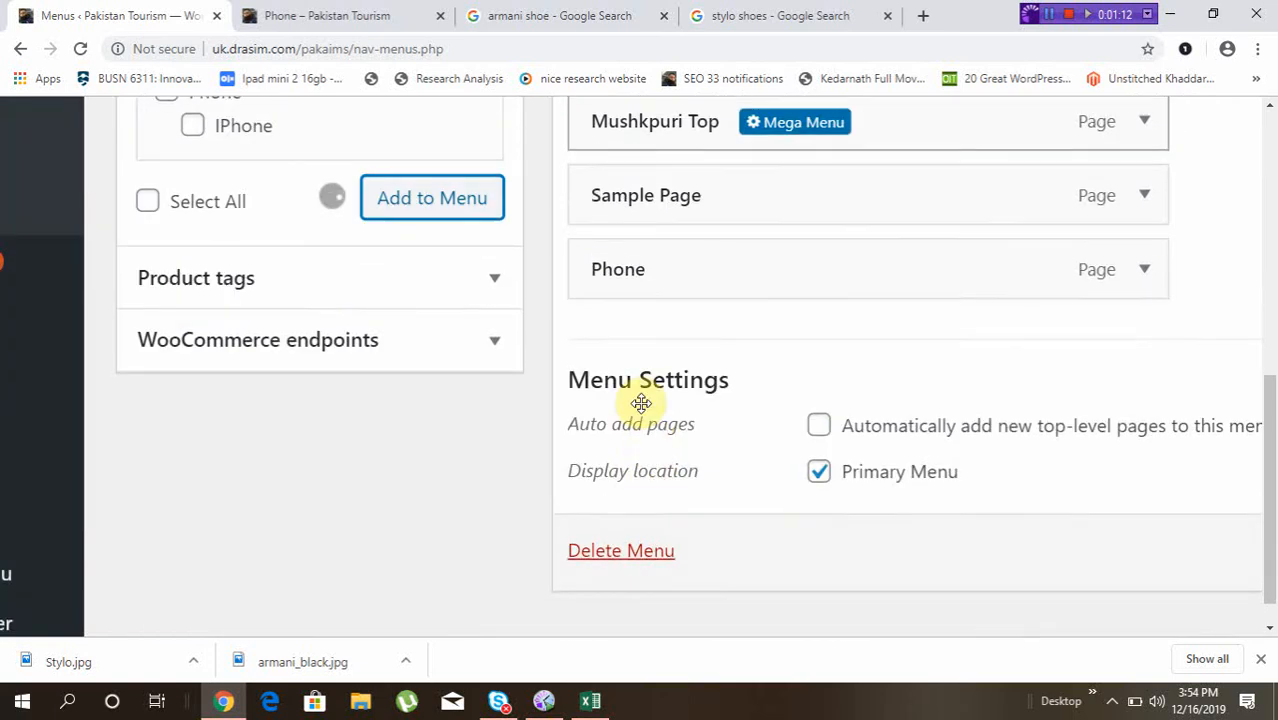
pyautogui.moveTo(625, 348)
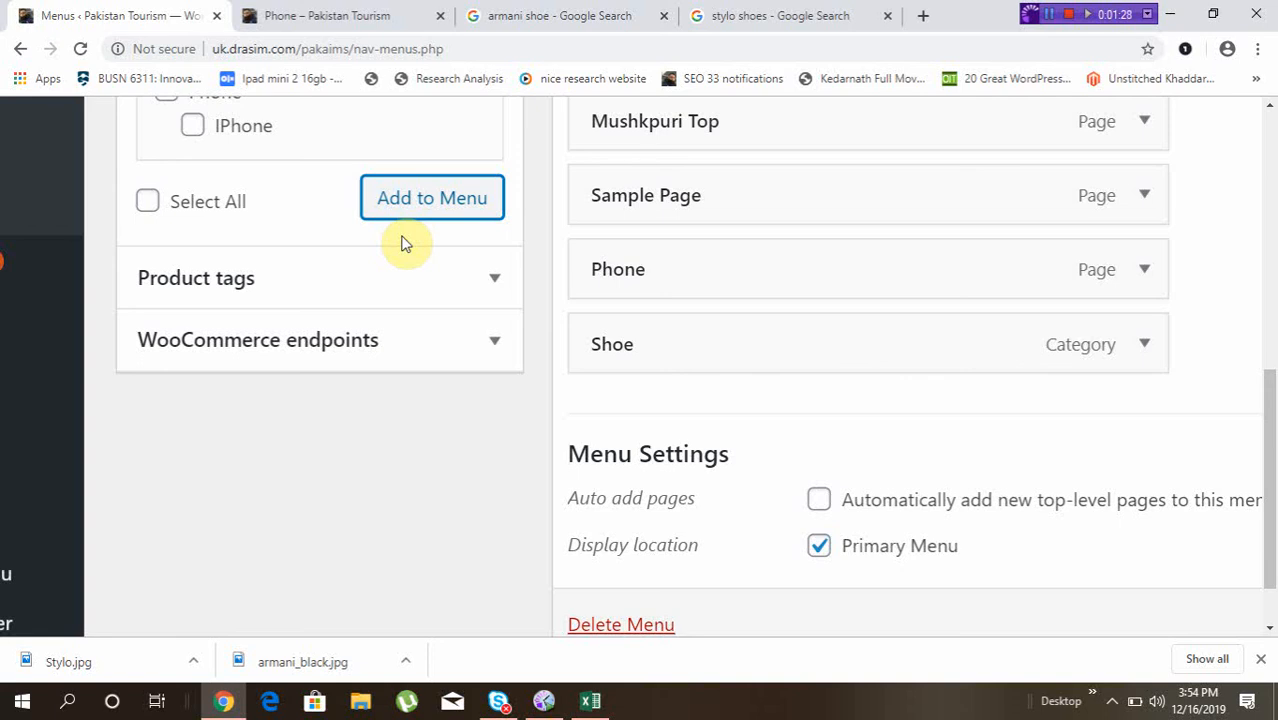
# - Add the "armani joggers" product tag to the menu structure and save the menu
pyautogui.click(491, 285)
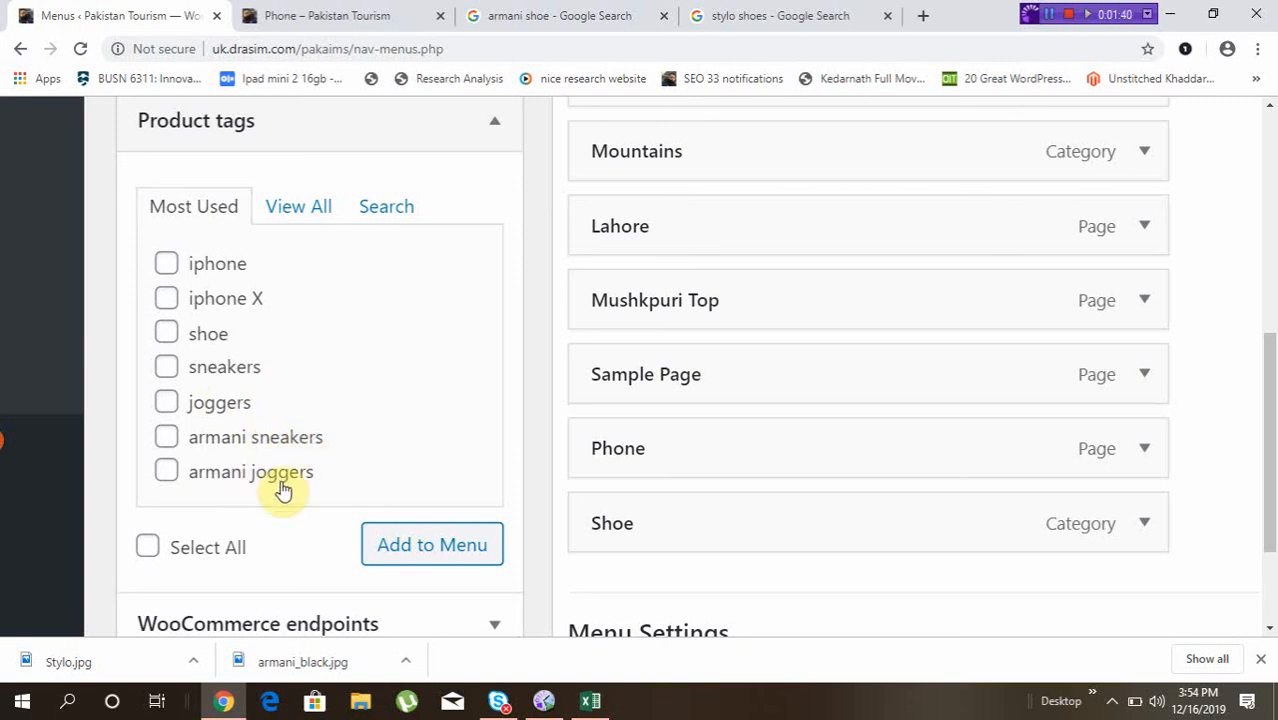
pyautogui.scroll(-1, 362, 330)
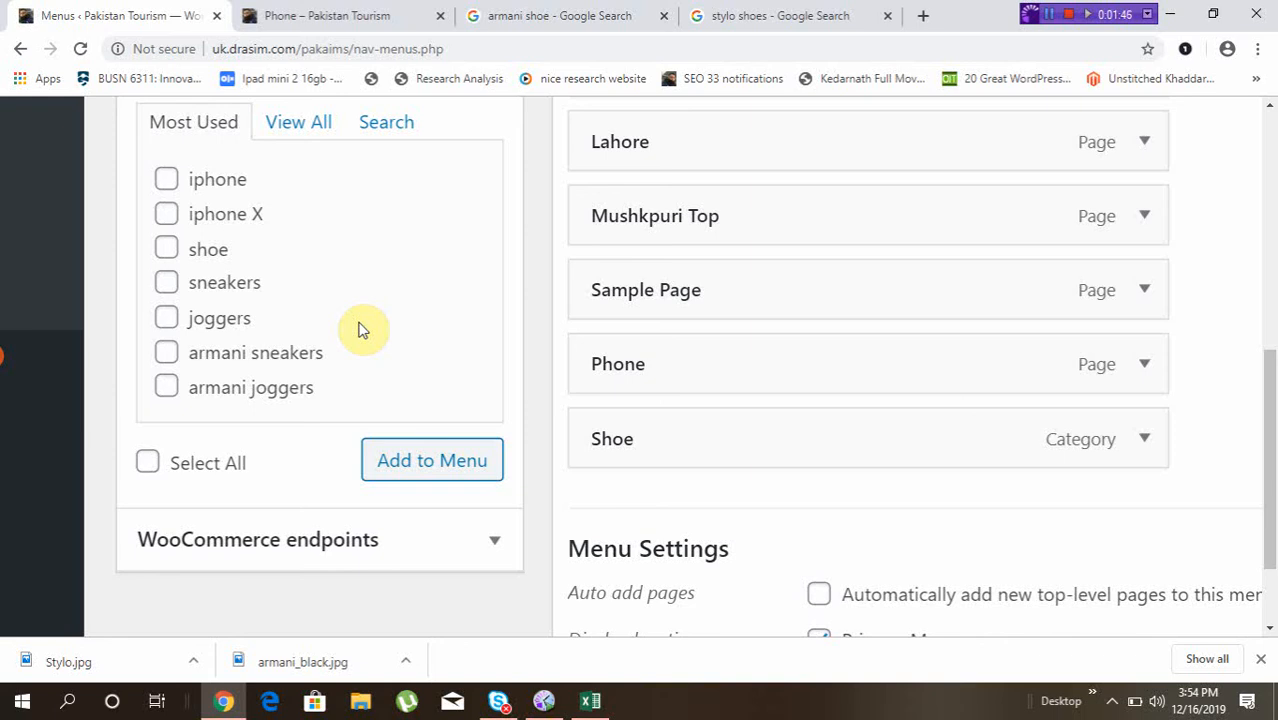
pyautogui.click(166, 390)
pyautogui.click(408, 461)
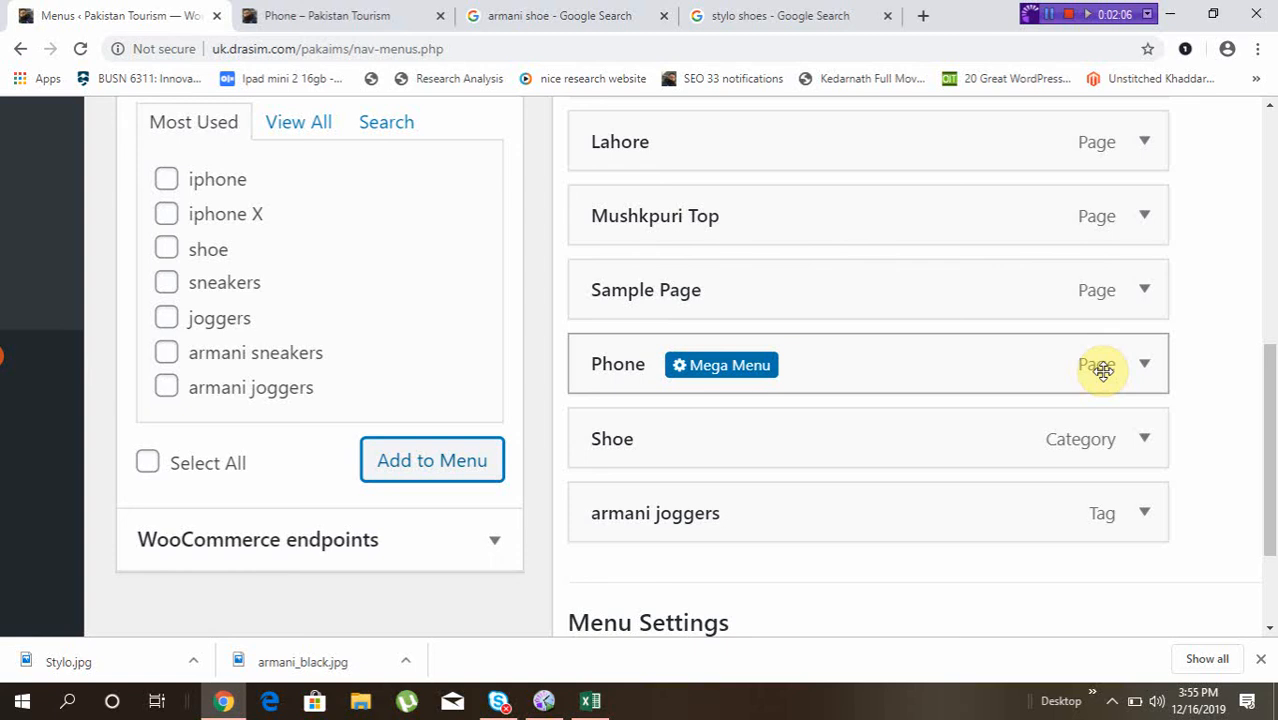
pyautogui.scroll(-3, 1103, 371)
pyautogui.scroll(-3, 1103, 371)
pyautogui.click(1190, 533)
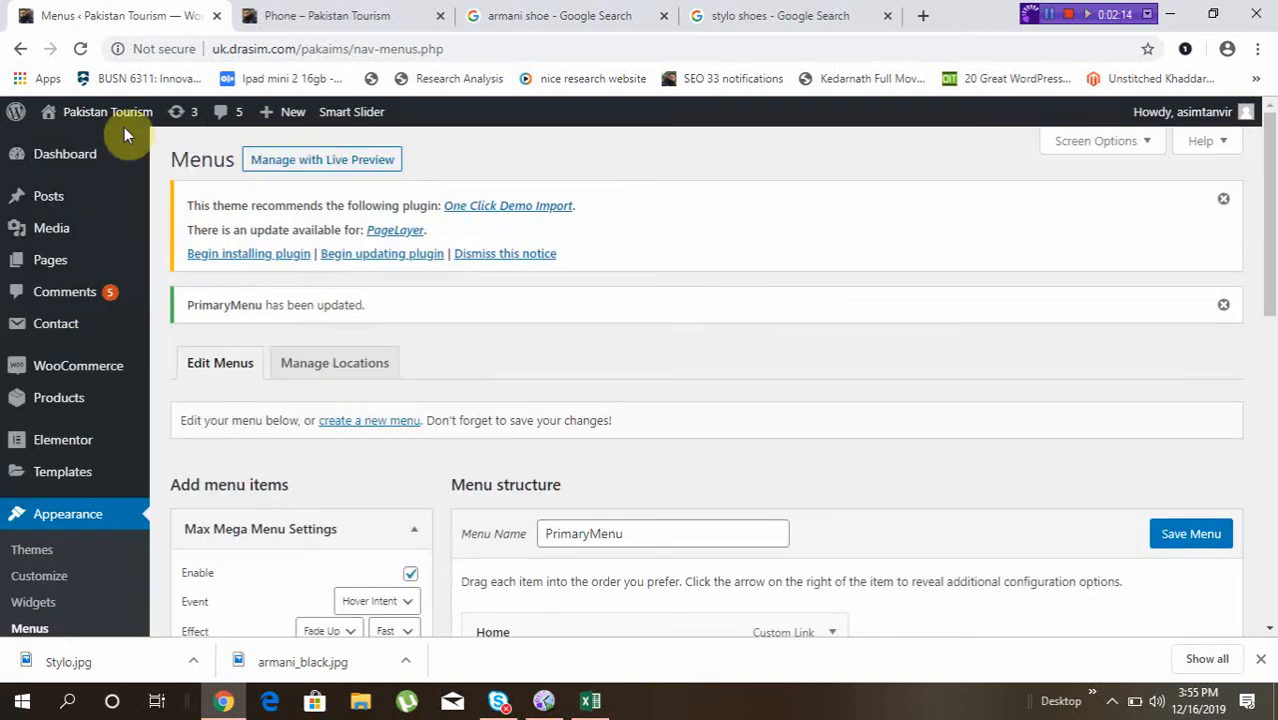
# - Visit the store's shop page to check the navigation menu on the live site
pyautogui.moveTo(89, 115)
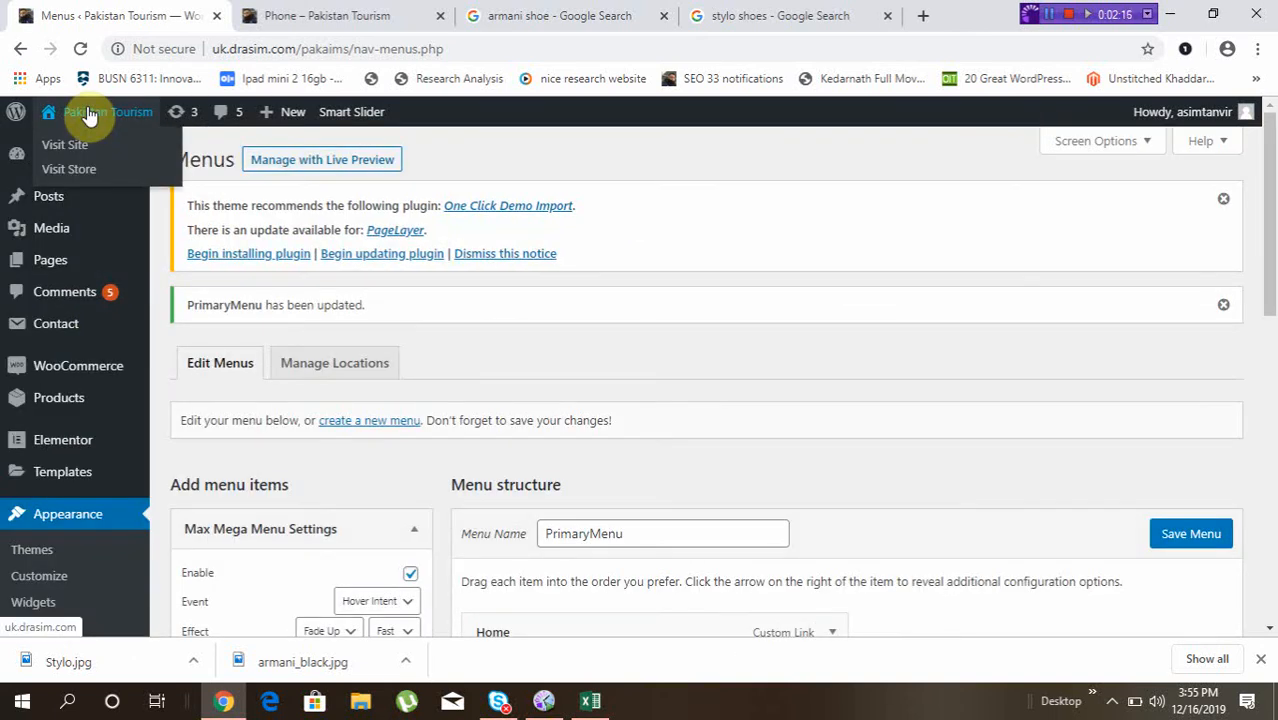
pyautogui.scroll(5, 89, 116)
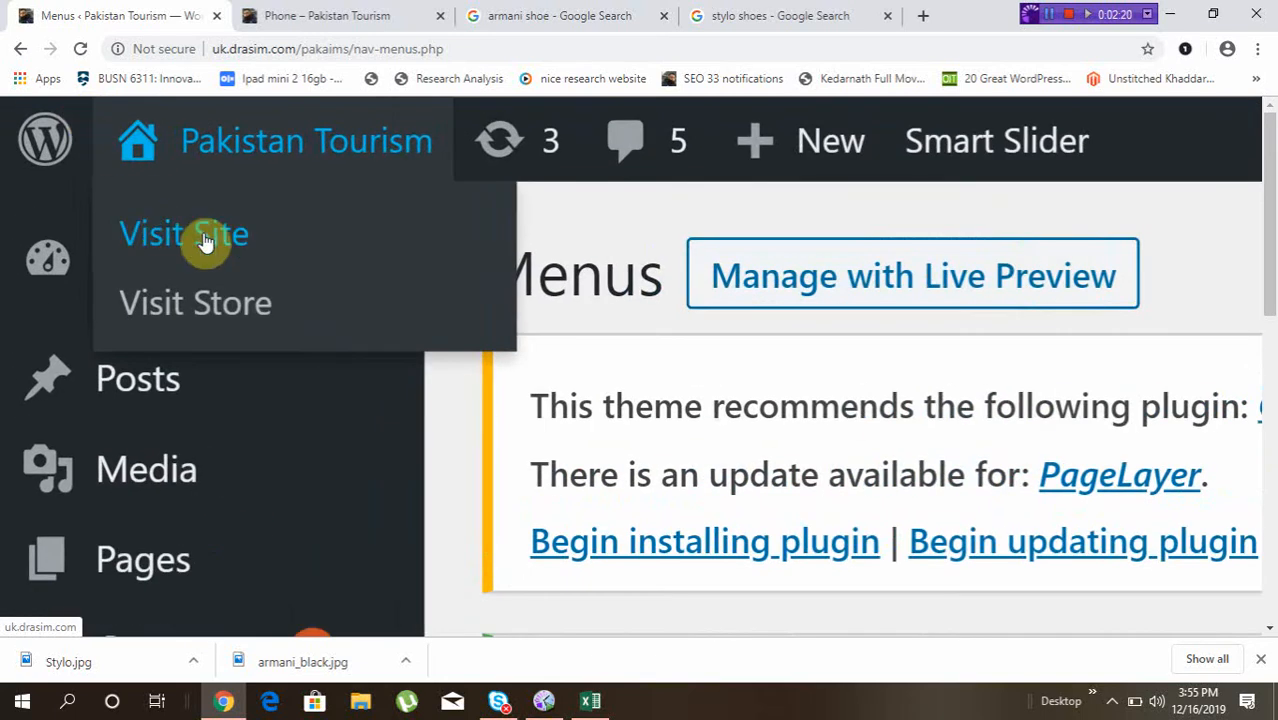
pyautogui.click(253, 304)
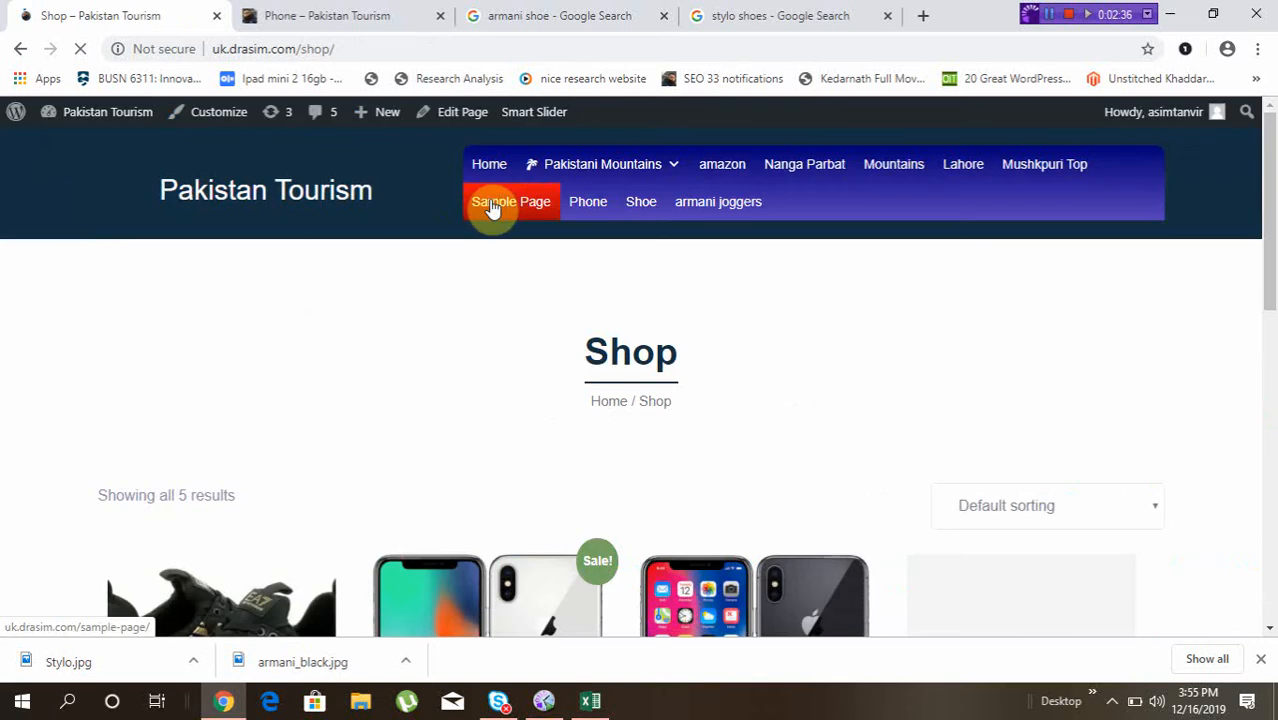
pyautogui.click(491, 205)
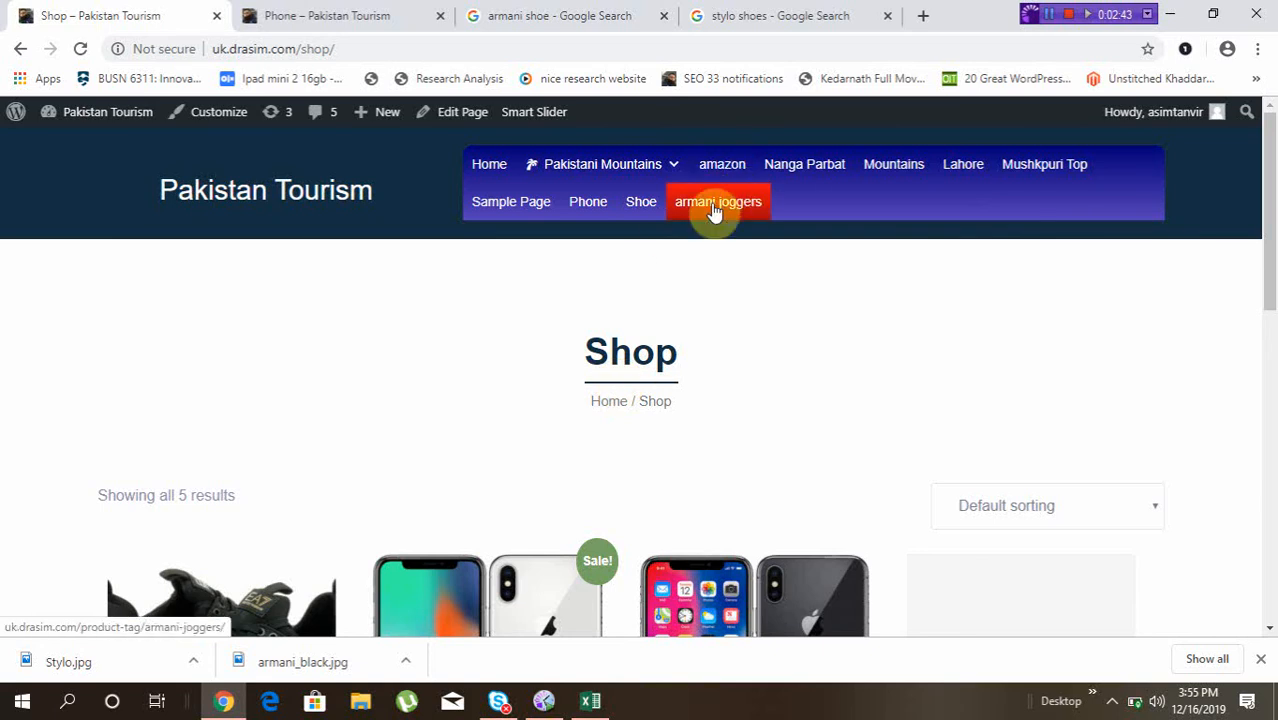
# - Open the Shoe category from the site's navigation menu and look through its products
pyautogui.click(640, 205)
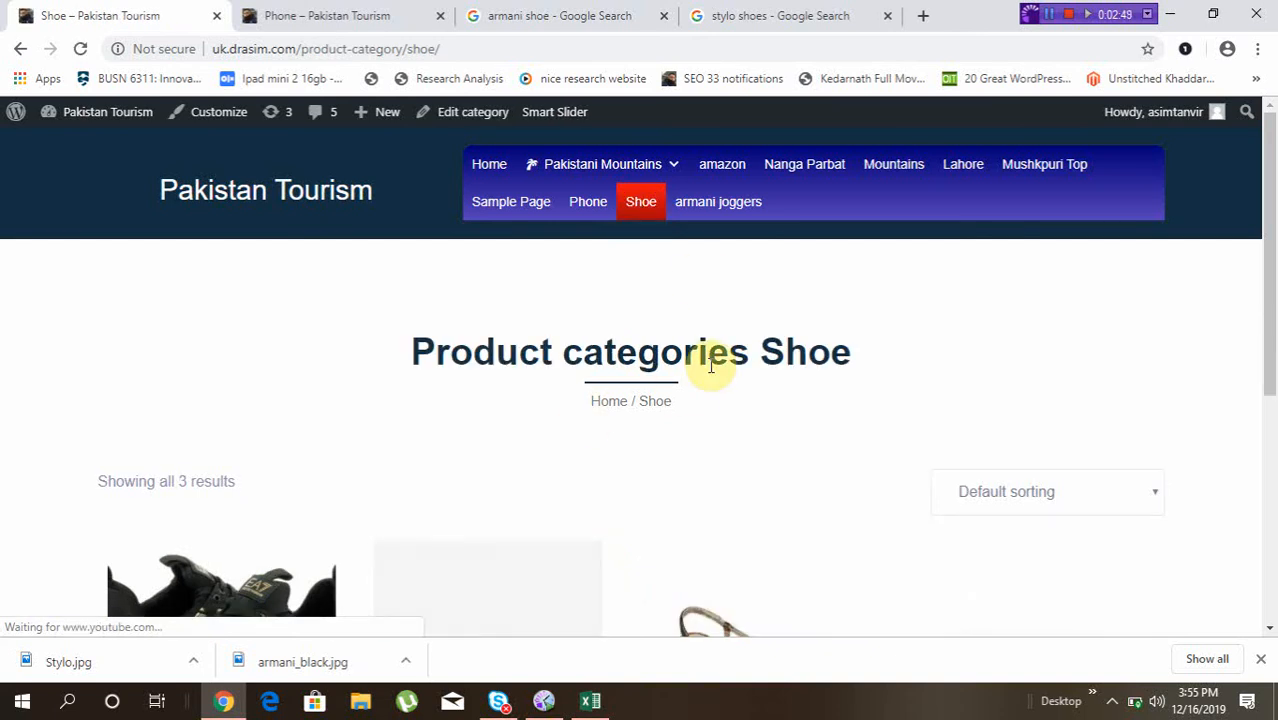
pyautogui.scroll(-2, 711, 366)
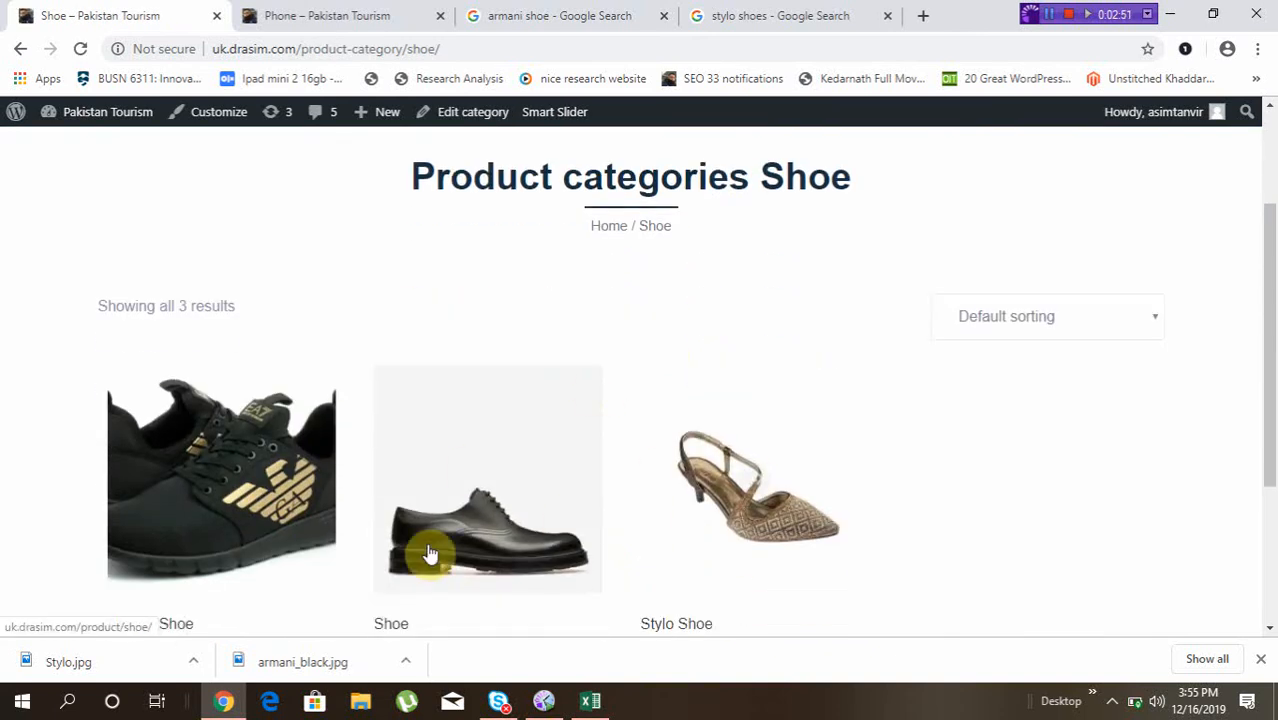
pyautogui.scroll(-1, 666, 528)
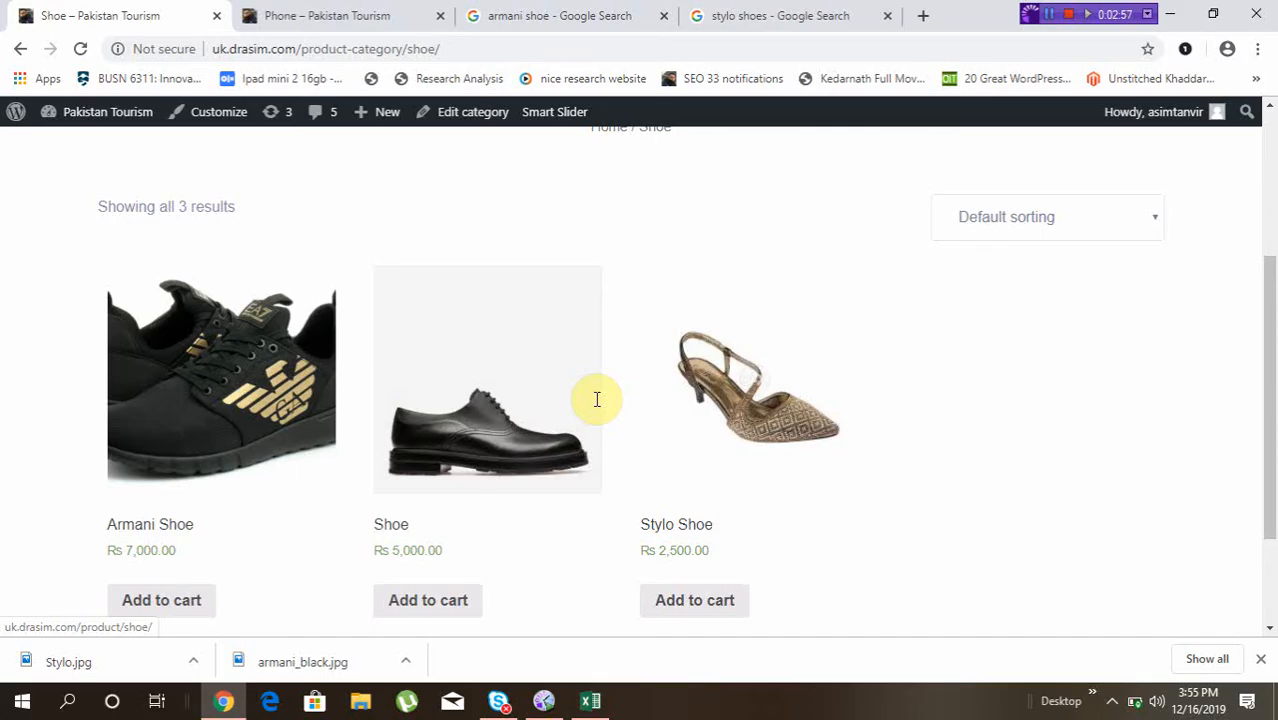
pyautogui.scroll(3, 596, 400)
pyautogui.scroll(1, 595, 400)
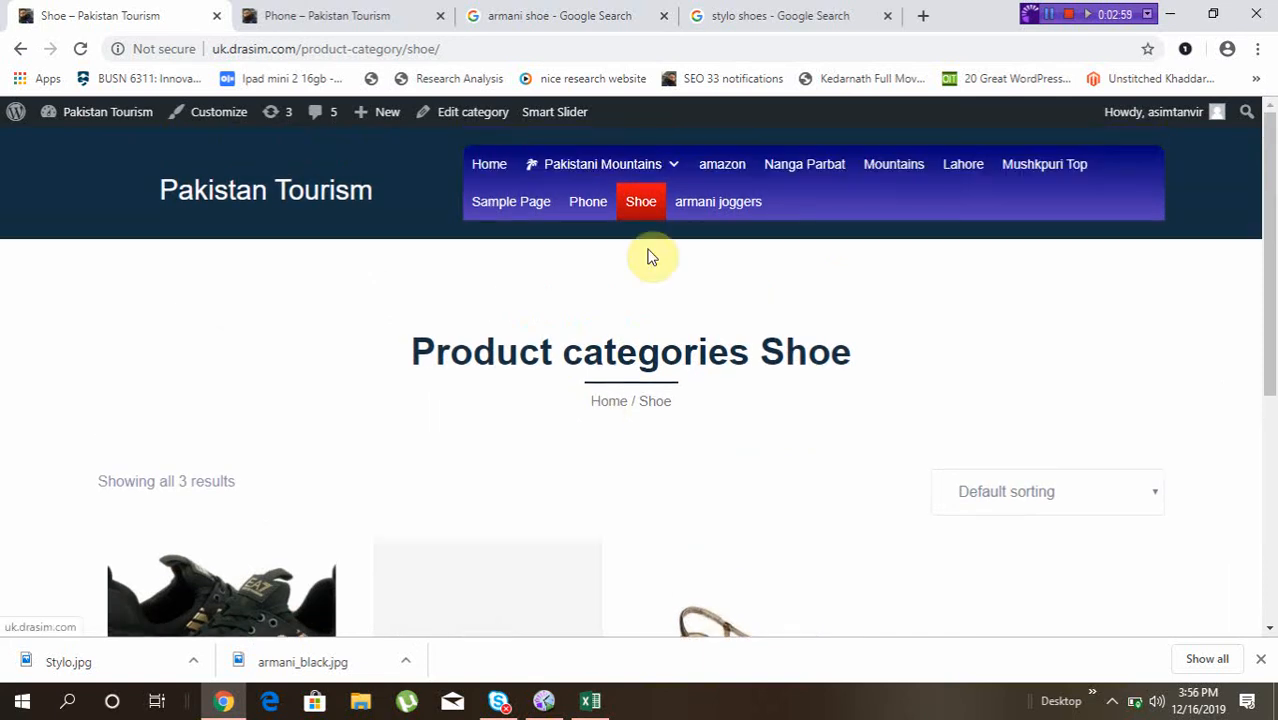
# - Open the armani joggers tag page from the site's navigation menu and examine the product name, price and cart option
pyautogui.click(720, 205)
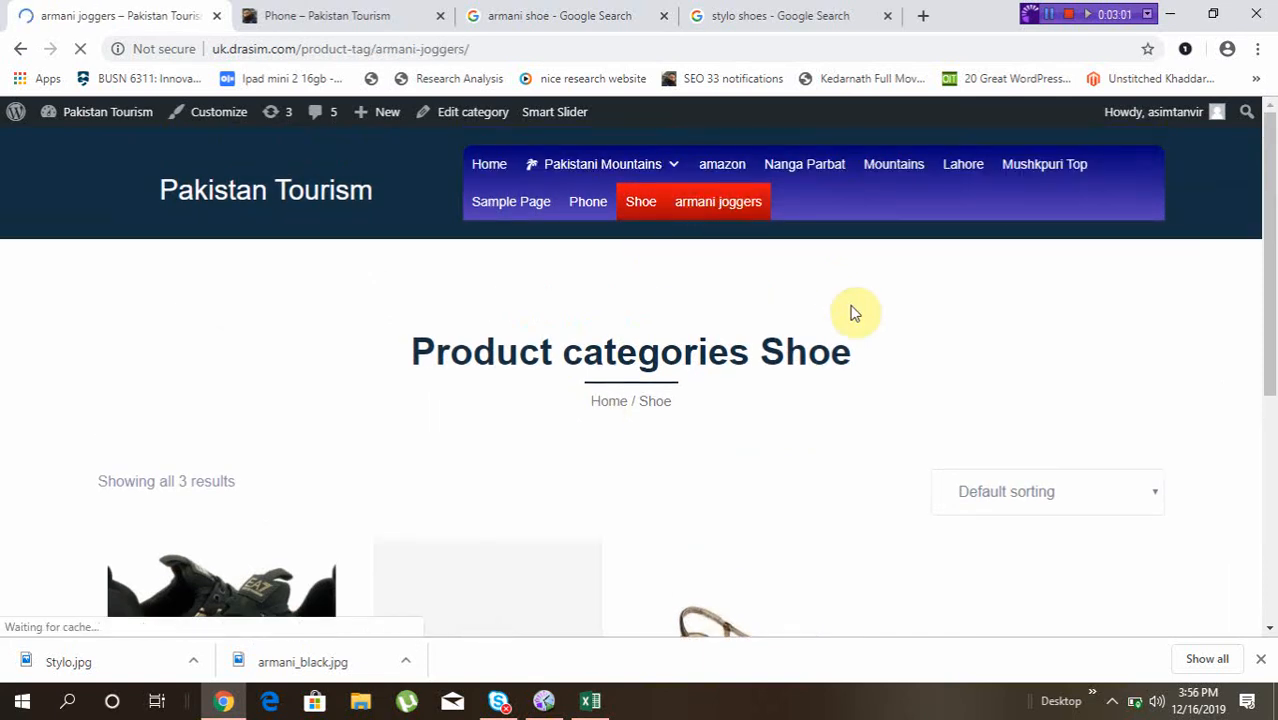
pyautogui.scroll(-2, 852, 313)
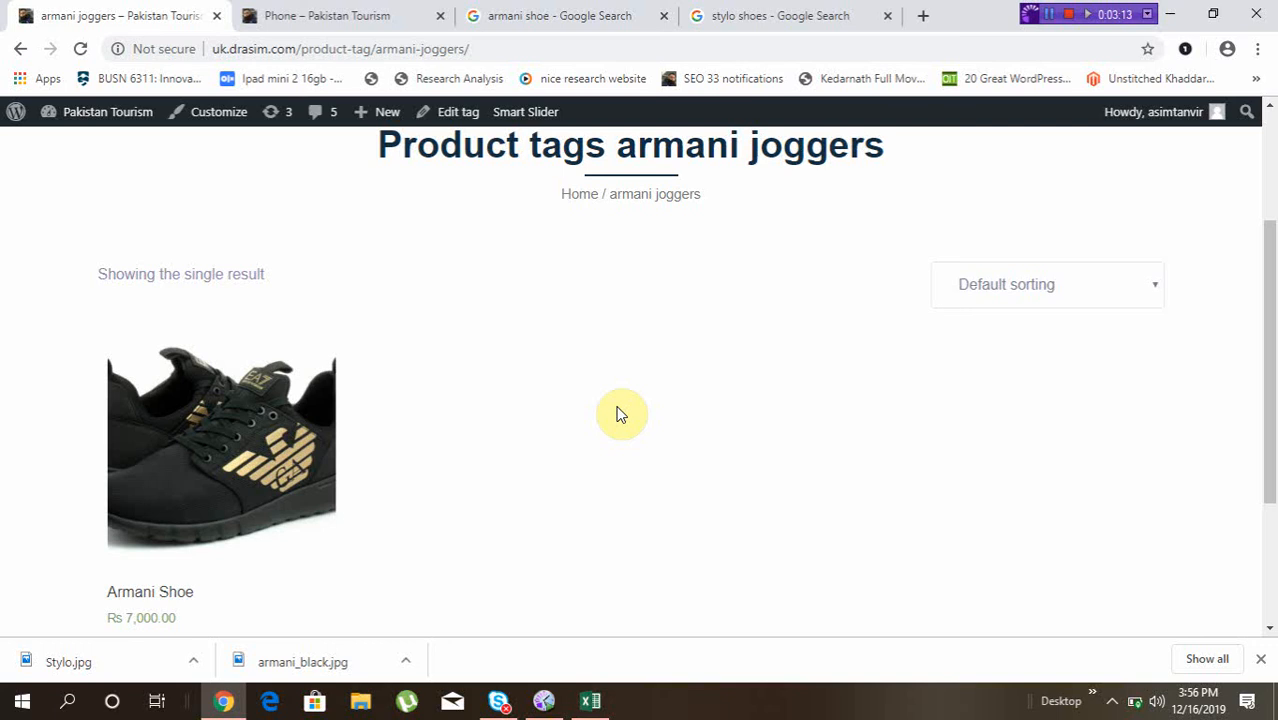
pyautogui.scroll(-2, 617, 415)
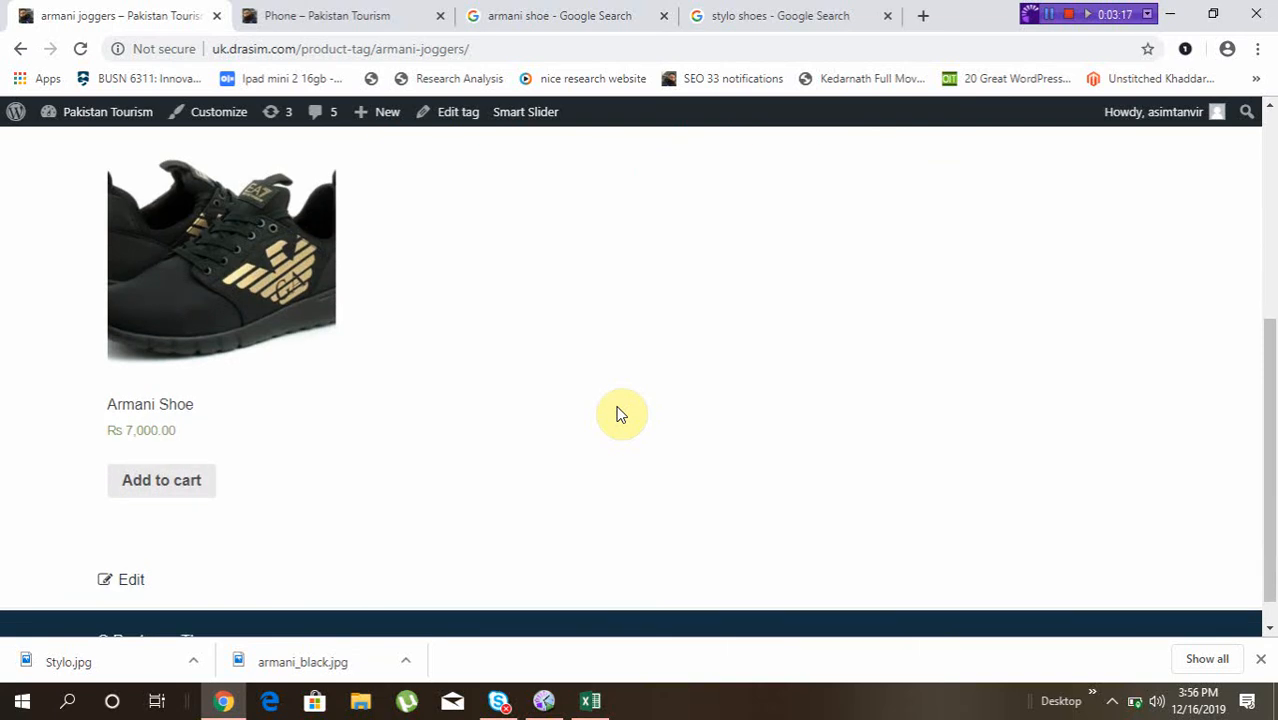
pyautogui.scroll(2, 617, 415)
pyautogui.scroll(-1, 608, 414)
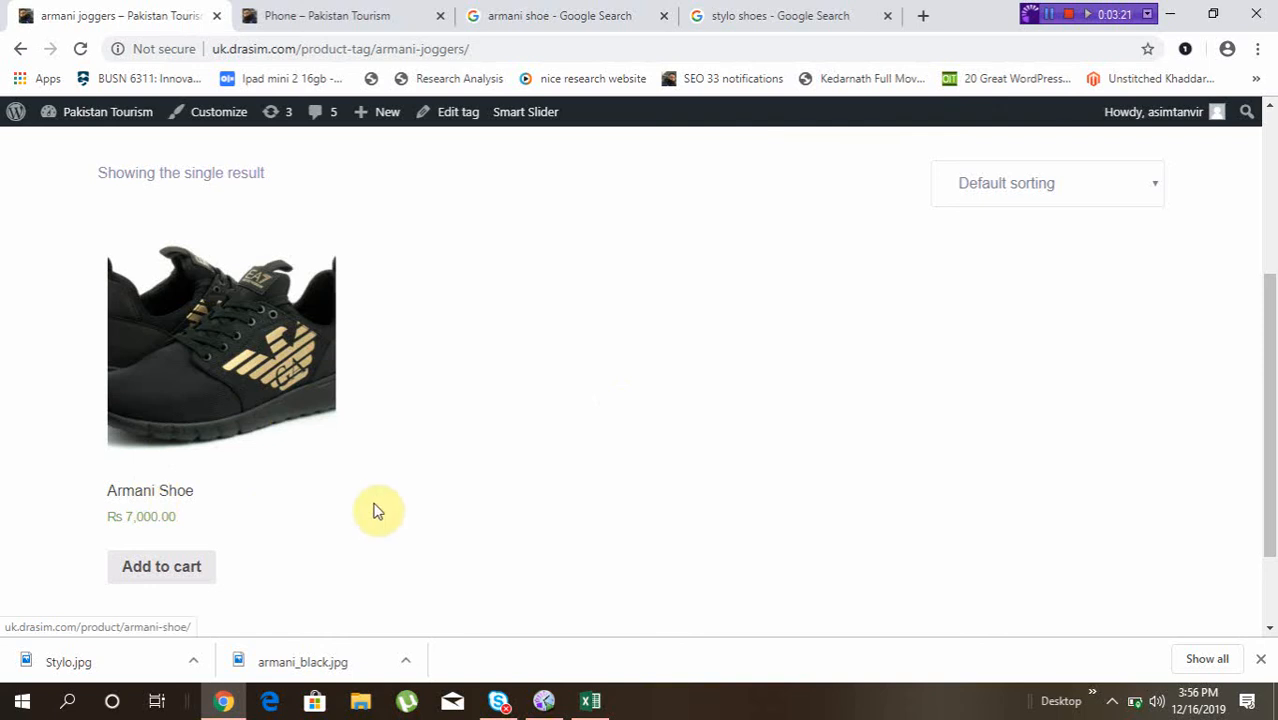
pyautogui.scroll(5, 197, 509)
pyautogui.scroll(-5, 200, 511)
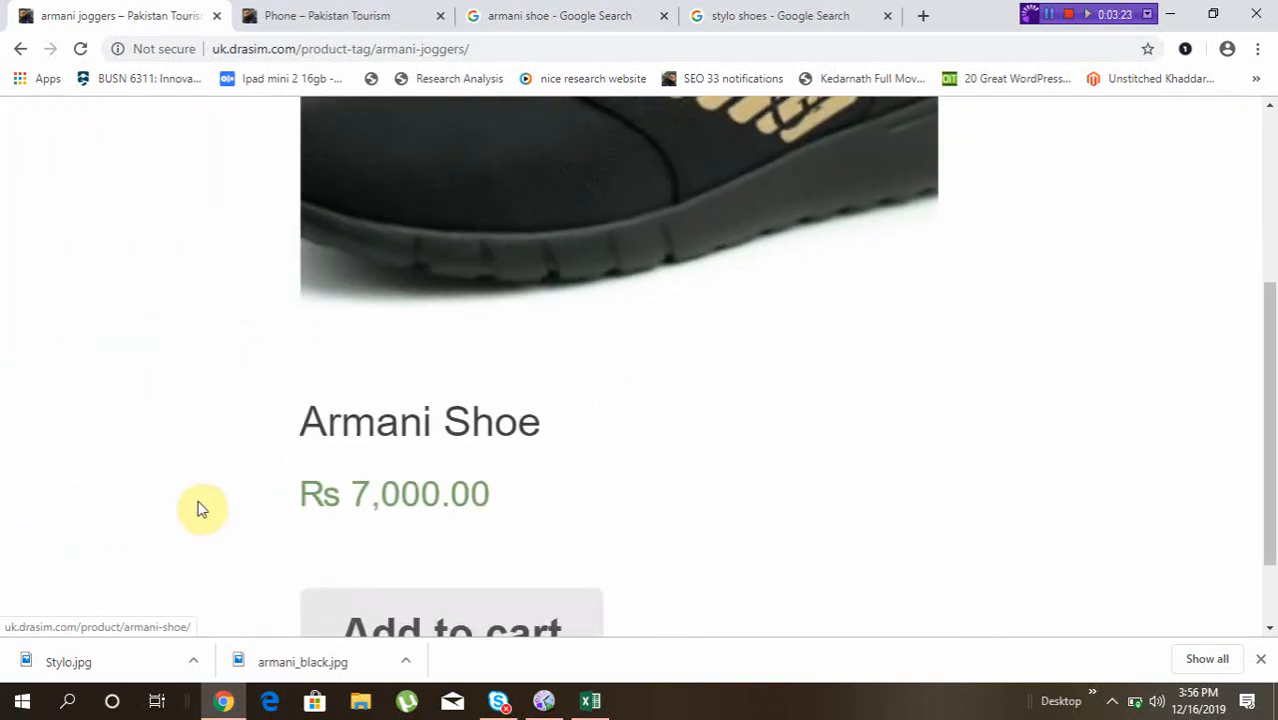
pyautogui.scroll(-1, 447, 493)
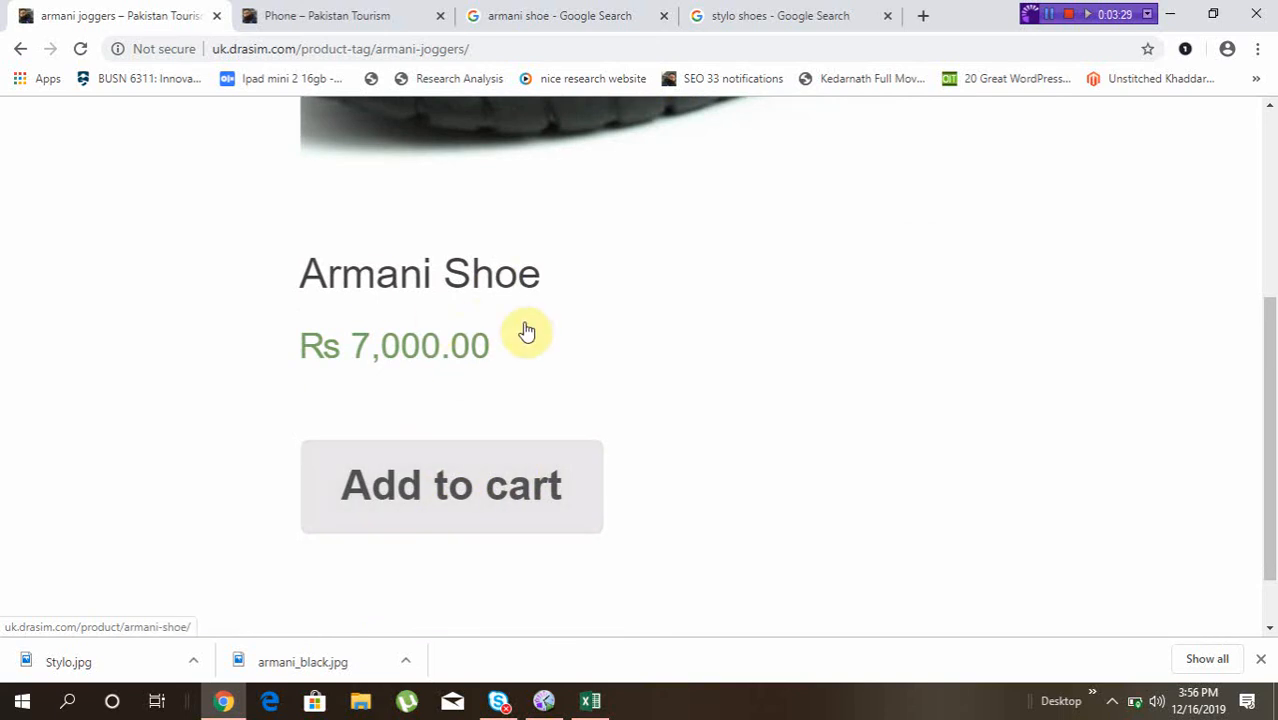
pyautogui.scroll(-2, 517, 312)
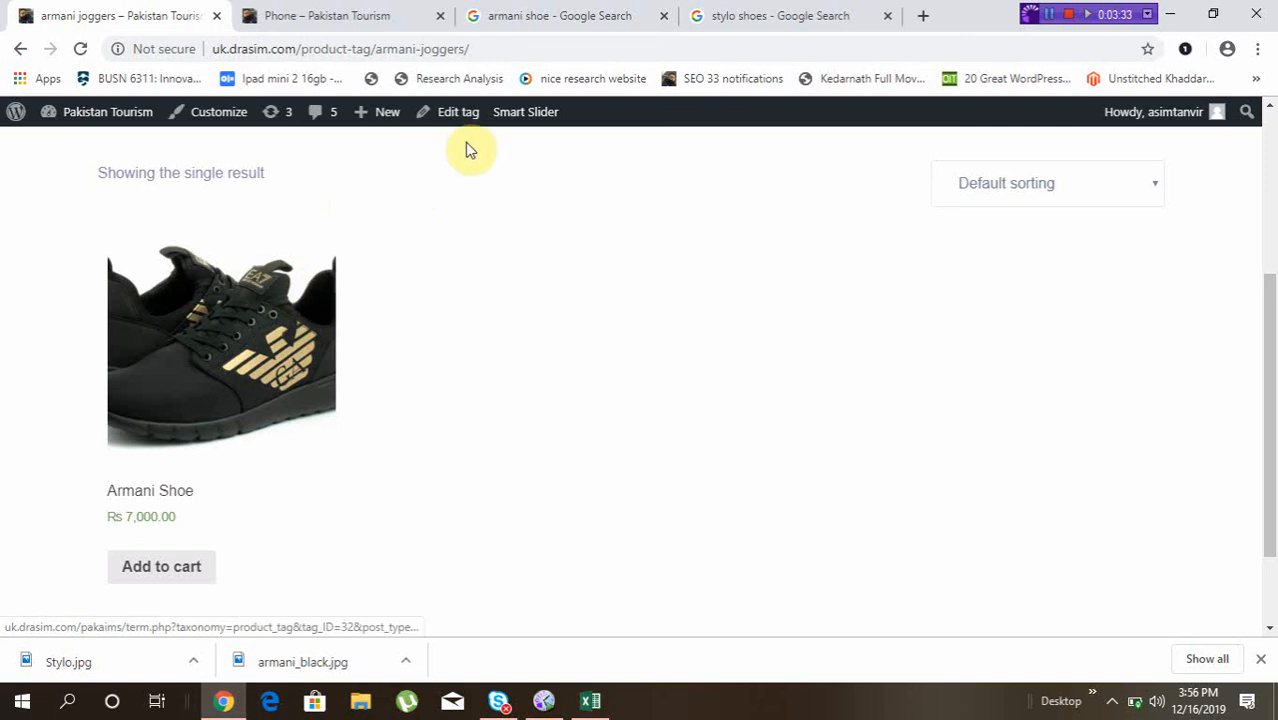
# - Open the armani joggers product tag for editing and view its name, slug and description fields
pyautogui.scroll(3, 459, 122)
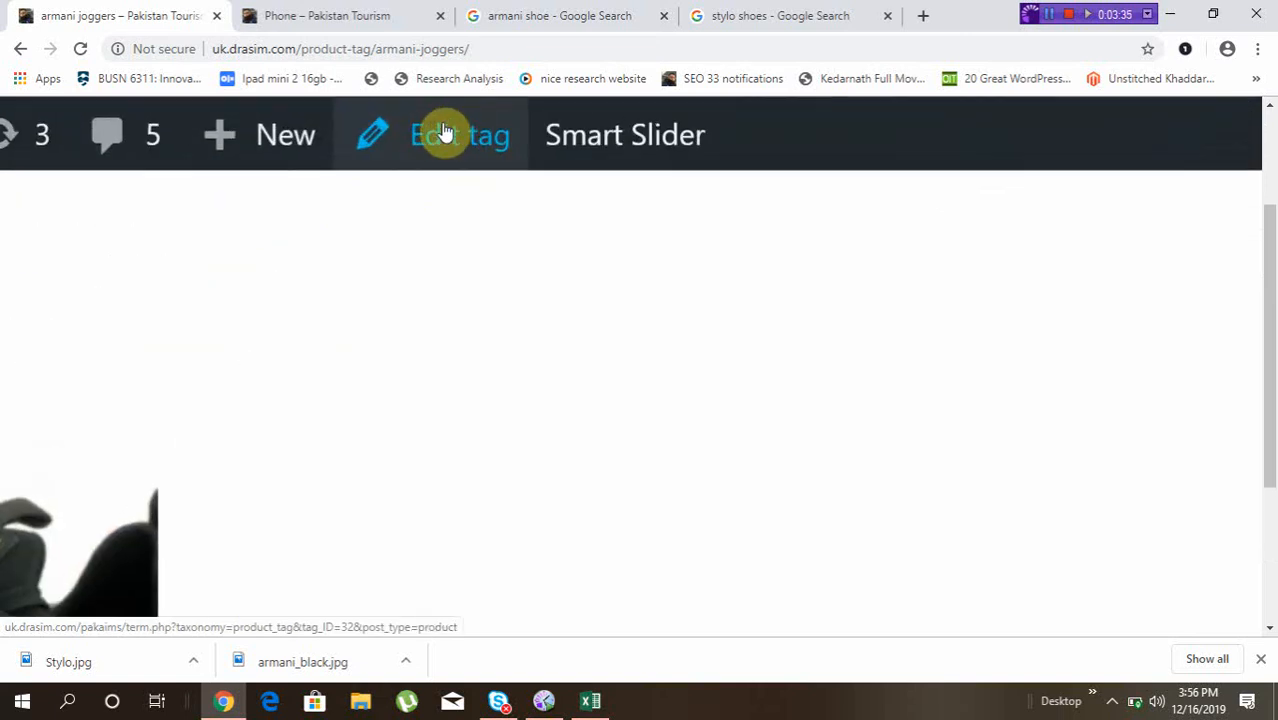
pyautogui.click(467, 138)
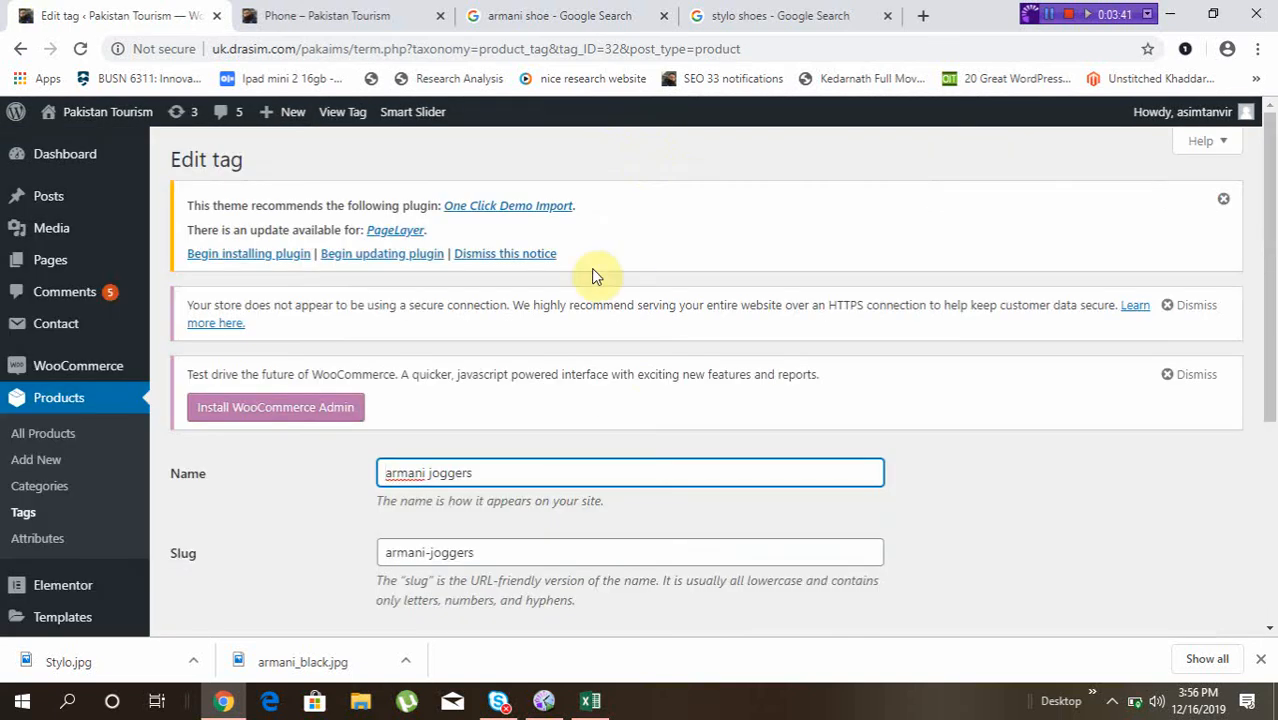
pyautogui.scroll(-2, 615, 404)
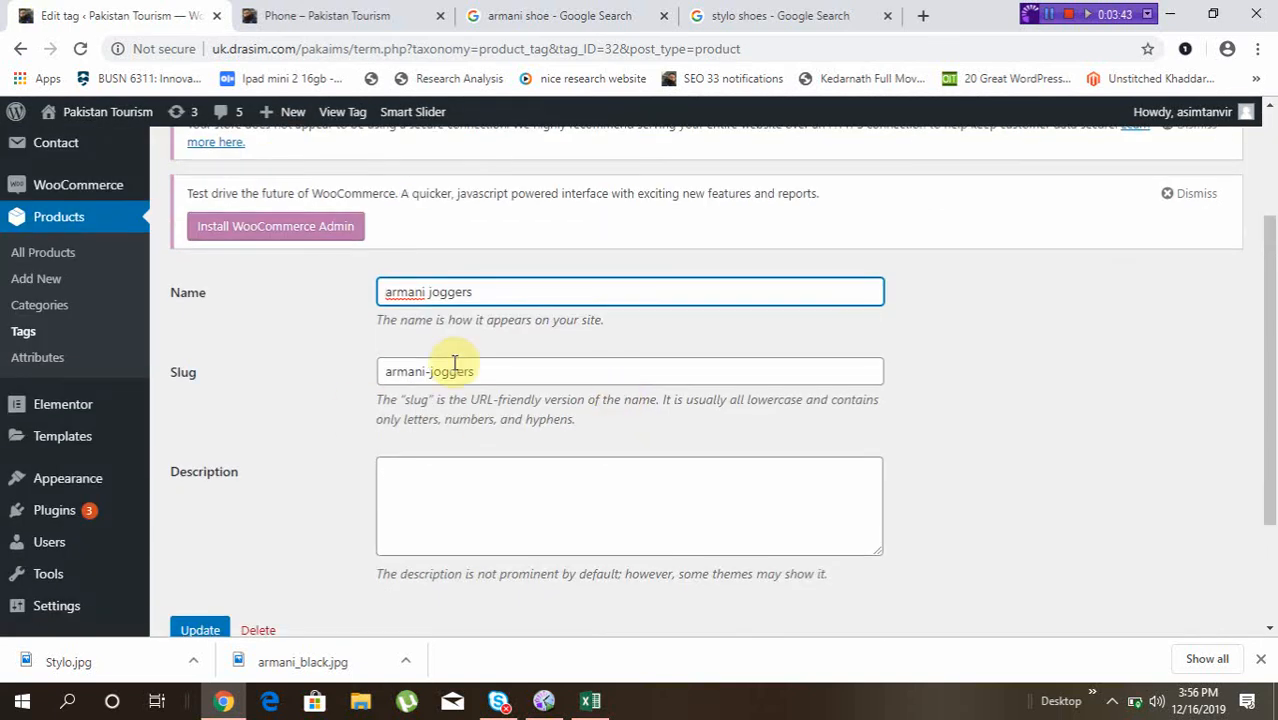
# - Open the Armani Shoe product for editing from the list of all products
pyautogui.scroll(-2, 454, 363)
pyautogui.scroll(4, 454, 363)
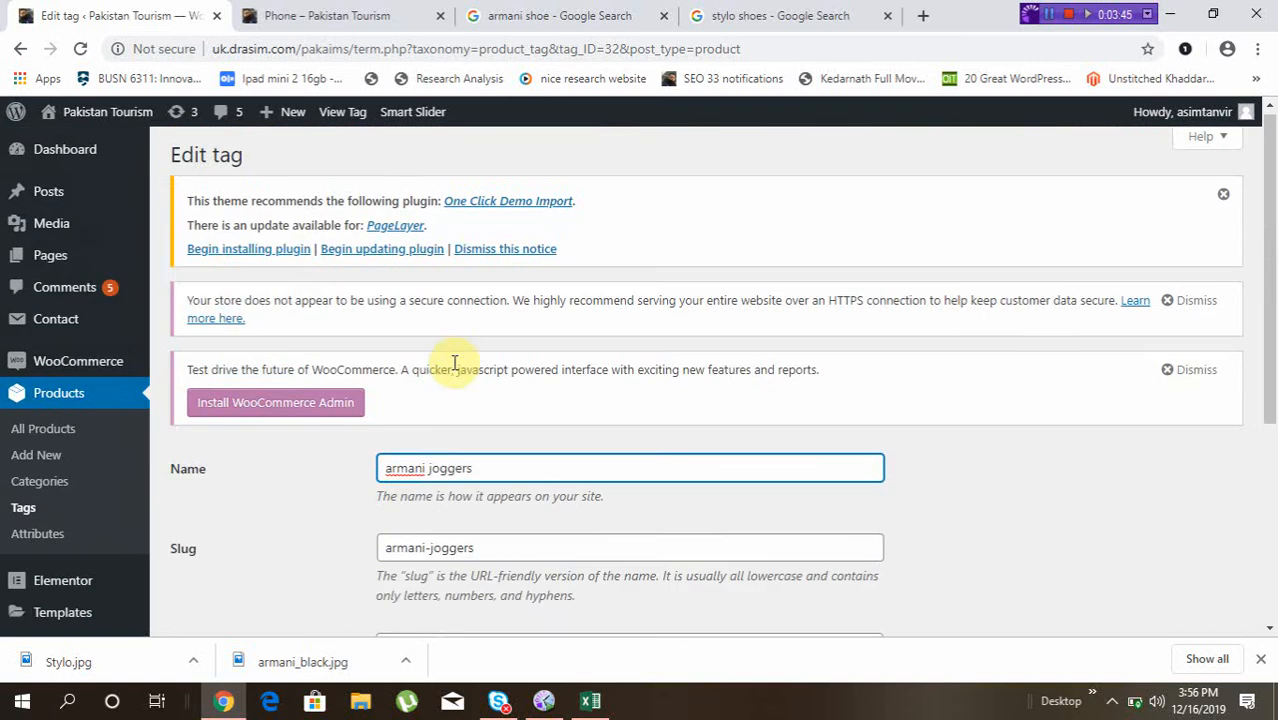
pyautogui.moveTo(148, 258)
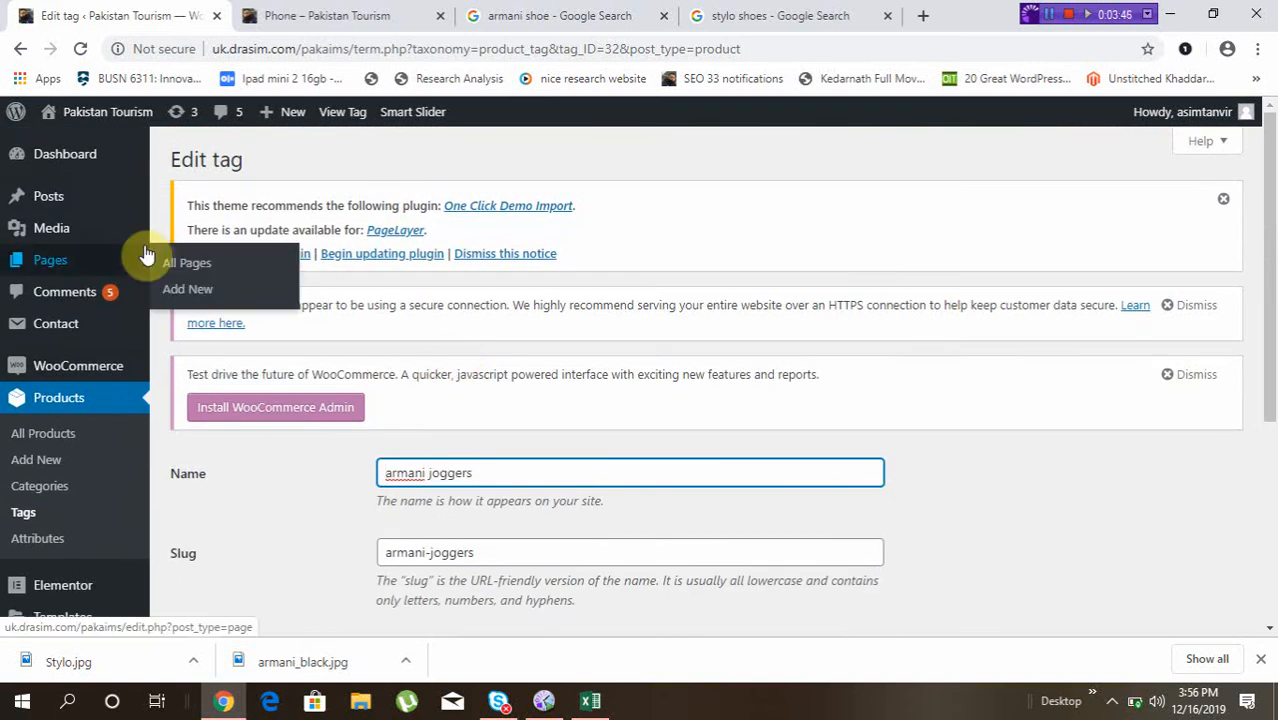
pyautogui.click(52, 437)
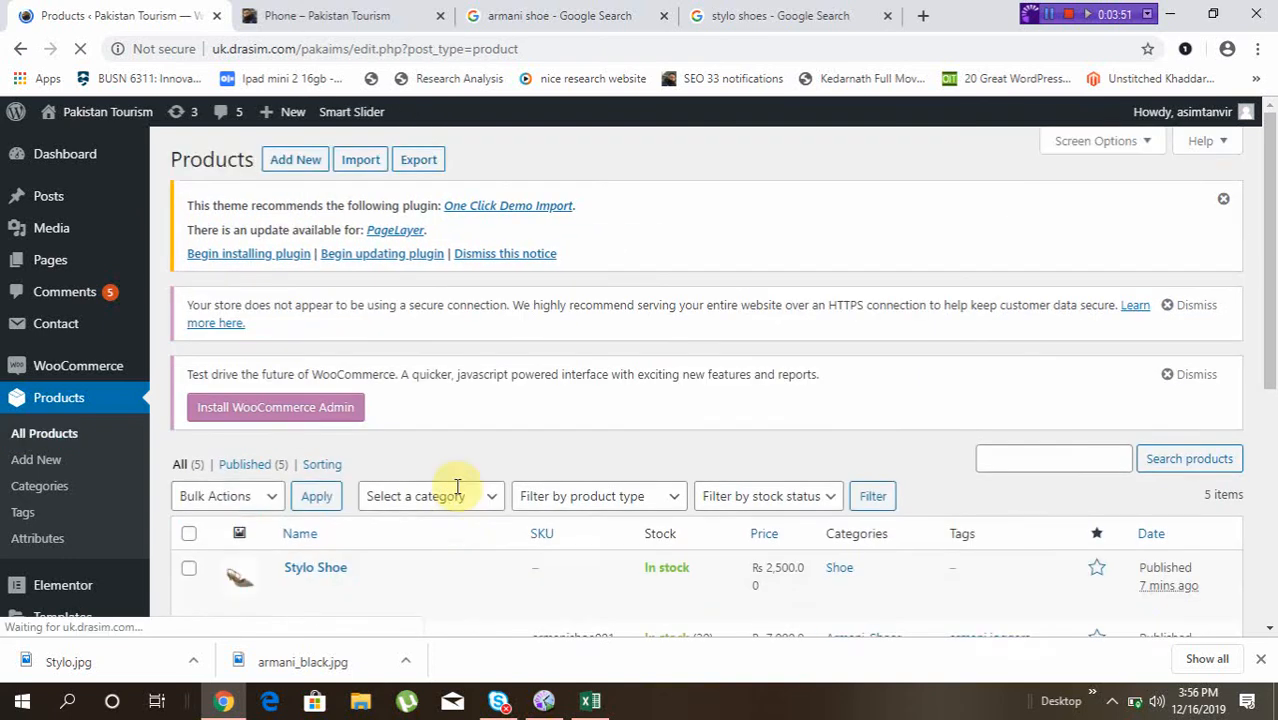
pyautogui.scroll(-2, 456, 485)
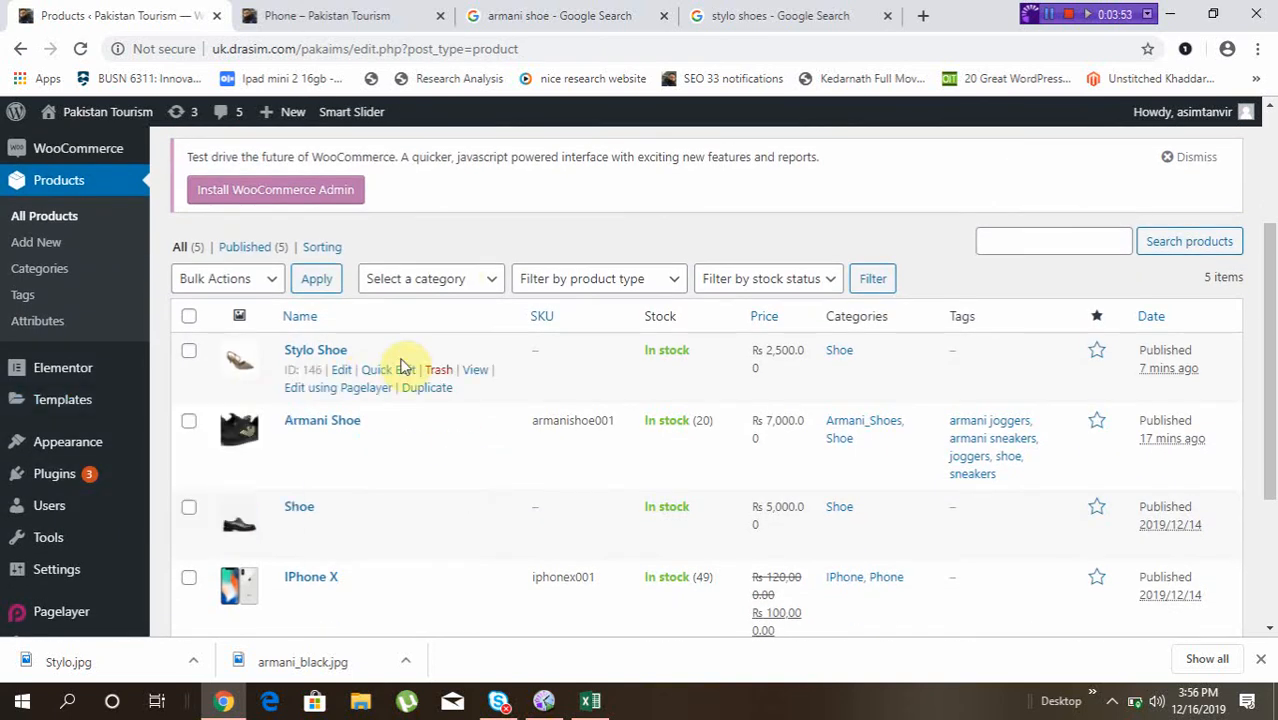
pyautogui.scroll(3, 402, 367)
pyautogui.scroll(-2, 402, 367)
pyautogui.hscroll(-1, 402, 368)
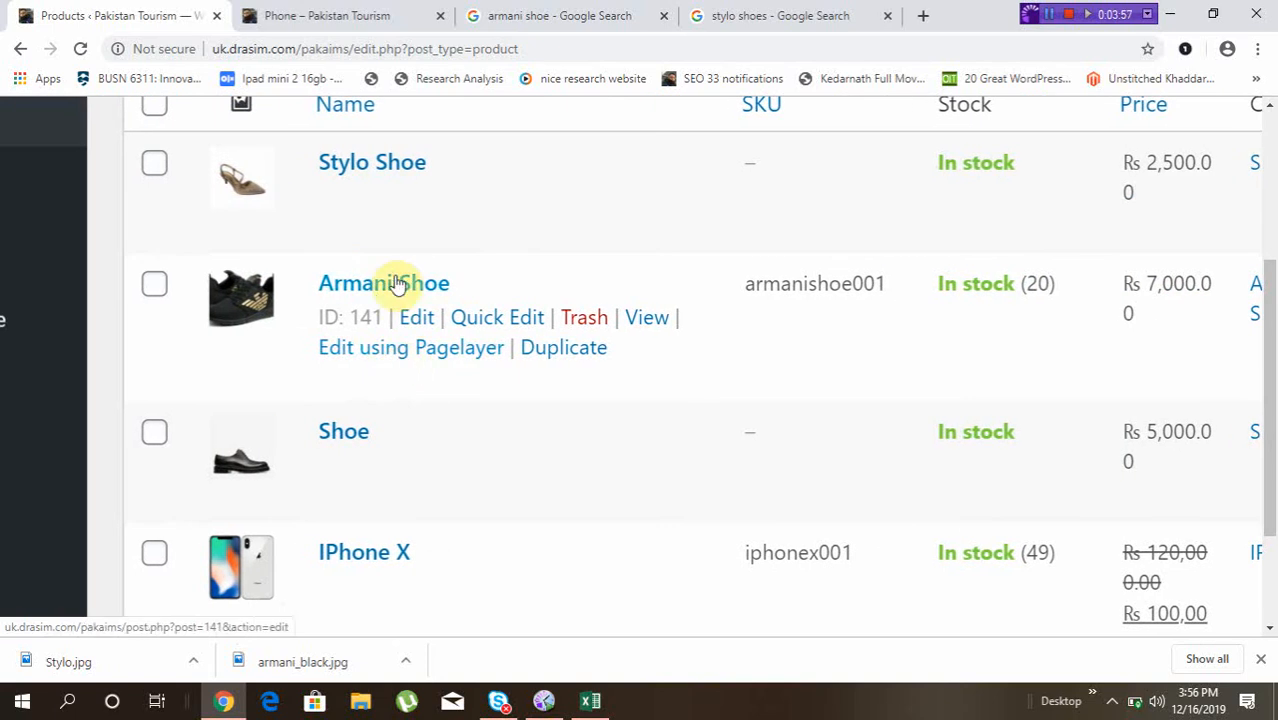
pyautogui.click(408, 320)
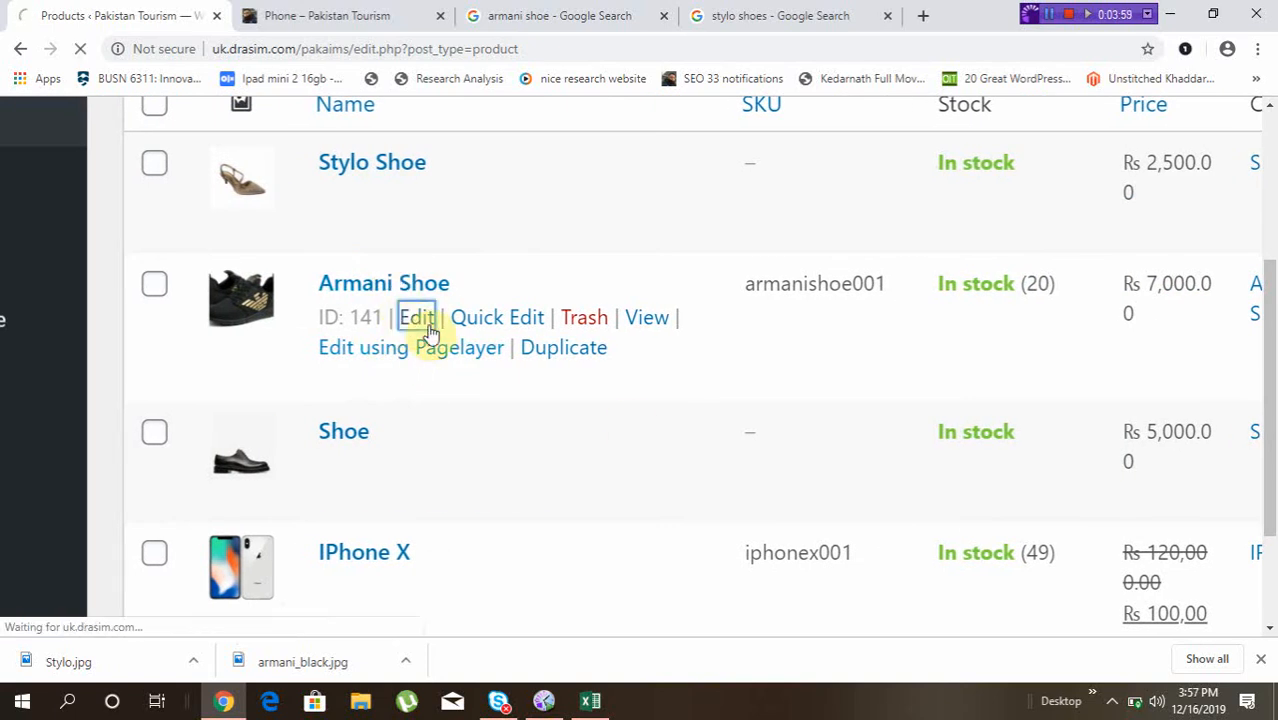
# - Clear the regular price in the Armani Shoe's general product data
pyautogui.scroll(-7, 626, 418)
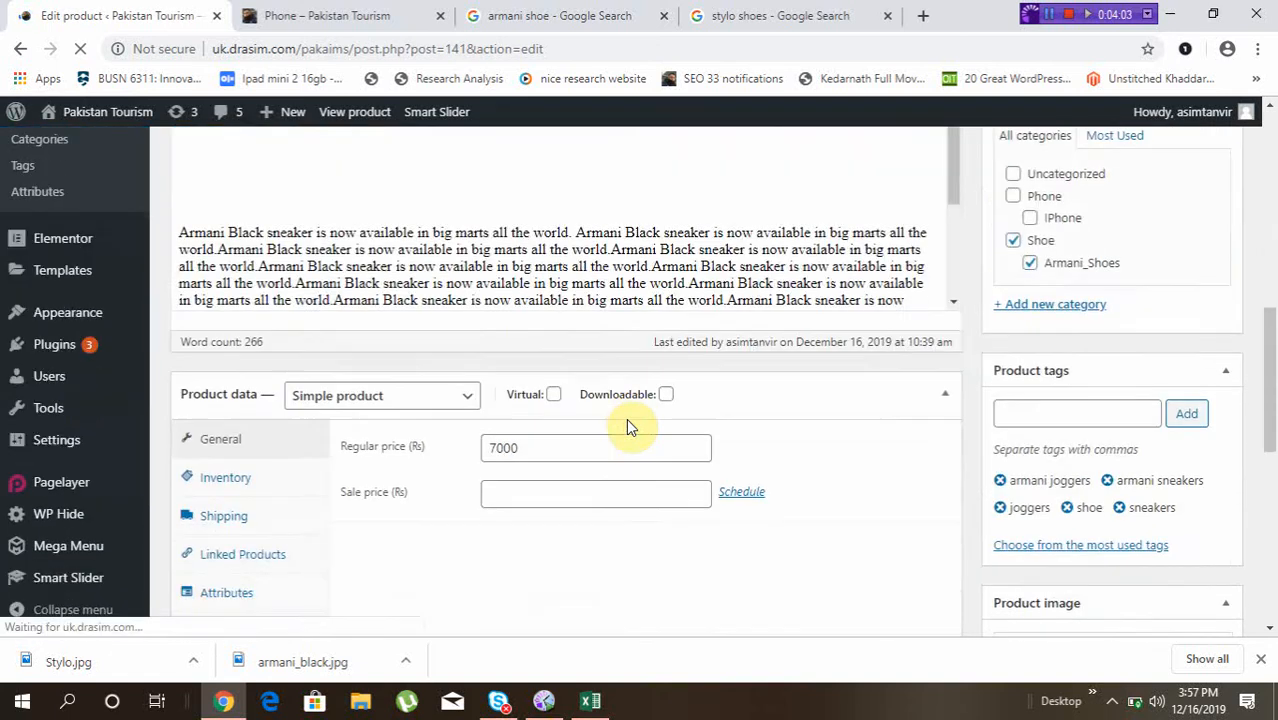
pyautogui.scroll(-5, 626, 418)
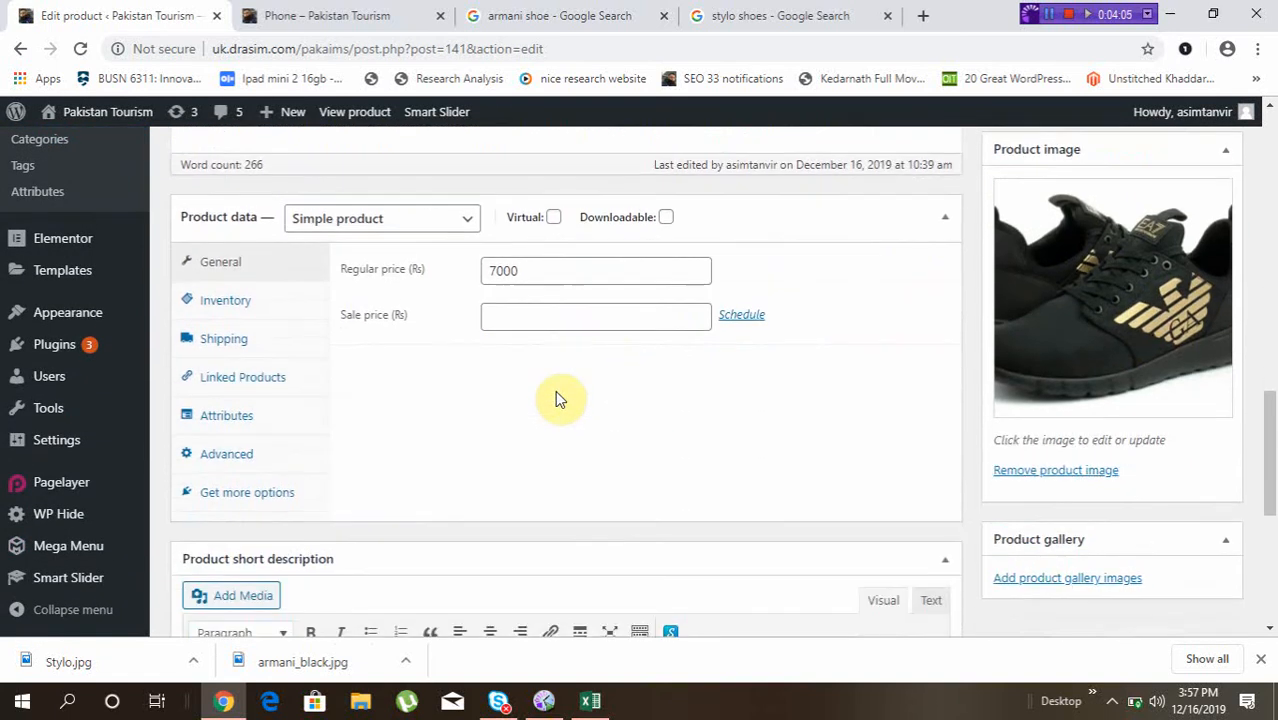
pyautogui.click(539, 277)
pyautogui.scroll(3, 539, 280)
pyautogui.scroll(2, 539, 282)
pyautogui.press('BackSpace')
pyautogui.press('BackSpace')
pyautogui.press('BackSpace')
pyautogui.press('BackSpace')
pyautogui.click(536, 398)
pyautogui.scroll(-5, 536, 398)
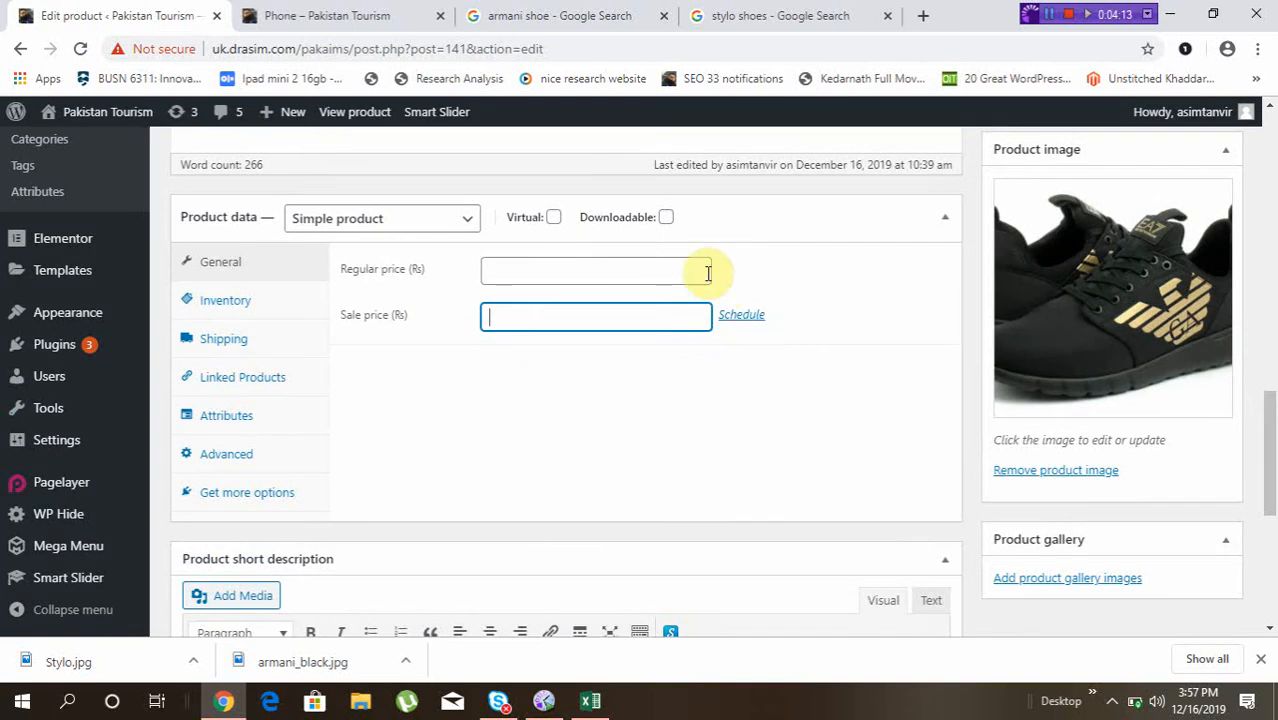
# - Update the Armani Shoe product to save the emptied price
pyautogui.scroll(-2, 713, 286)
pyautogui.scroll(4, 921, 297)
pyautogui.scroll(5, 921, 297)
pyautogui.click(1200, 413)
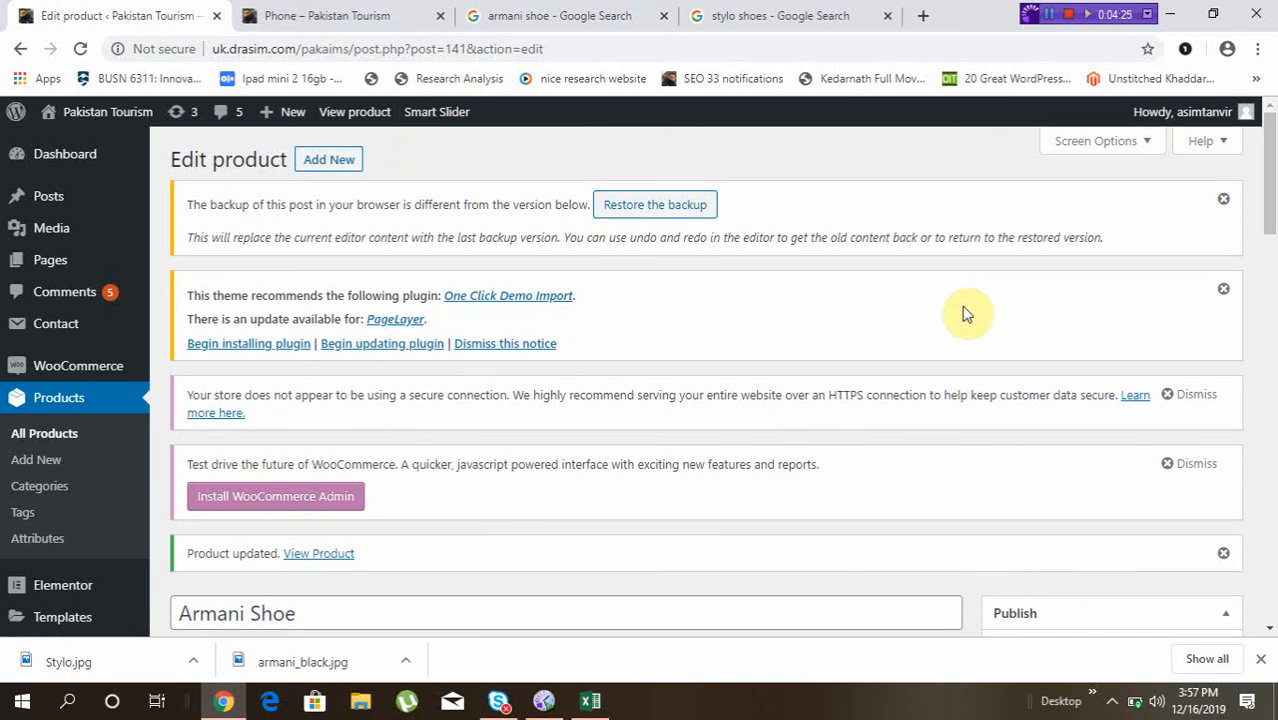
# - View the Armani Shoe product on the live site and check its summary for a price and cart option
pyautogui.click(372, 122)
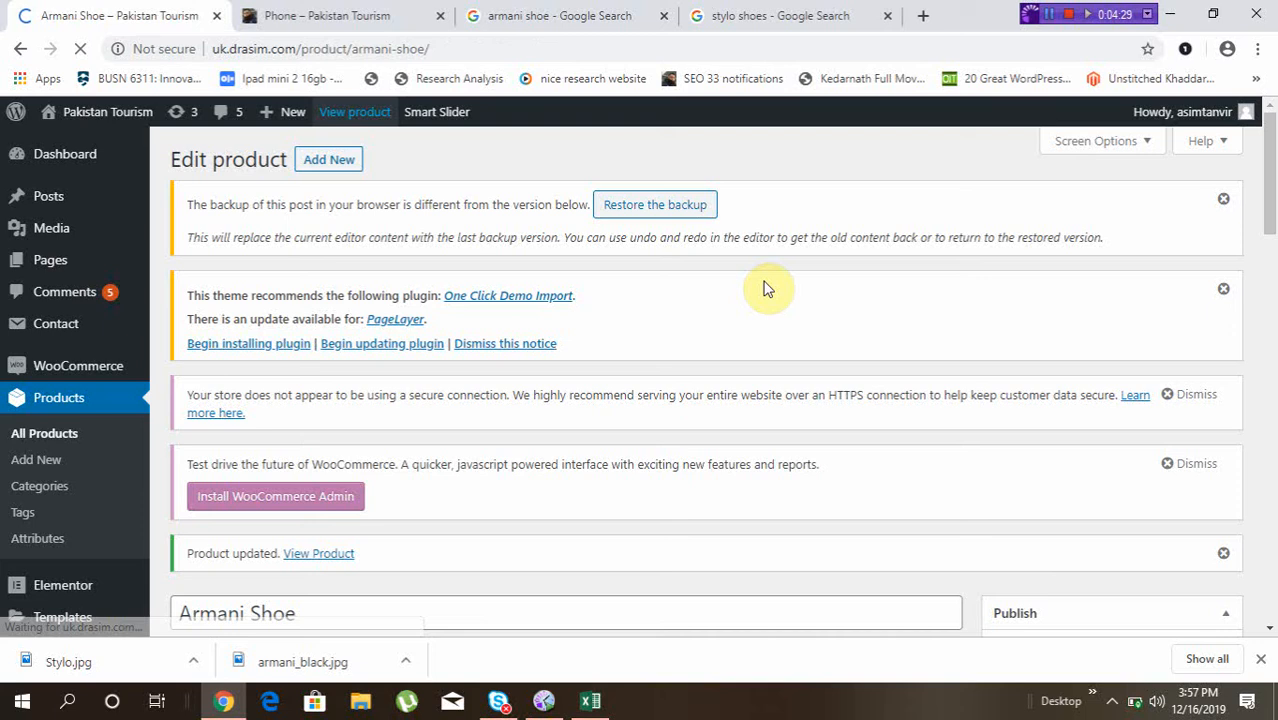
pyautogui.scroll(-3, 765, 289)
pyautogui.scroll(-2, 765, 289)
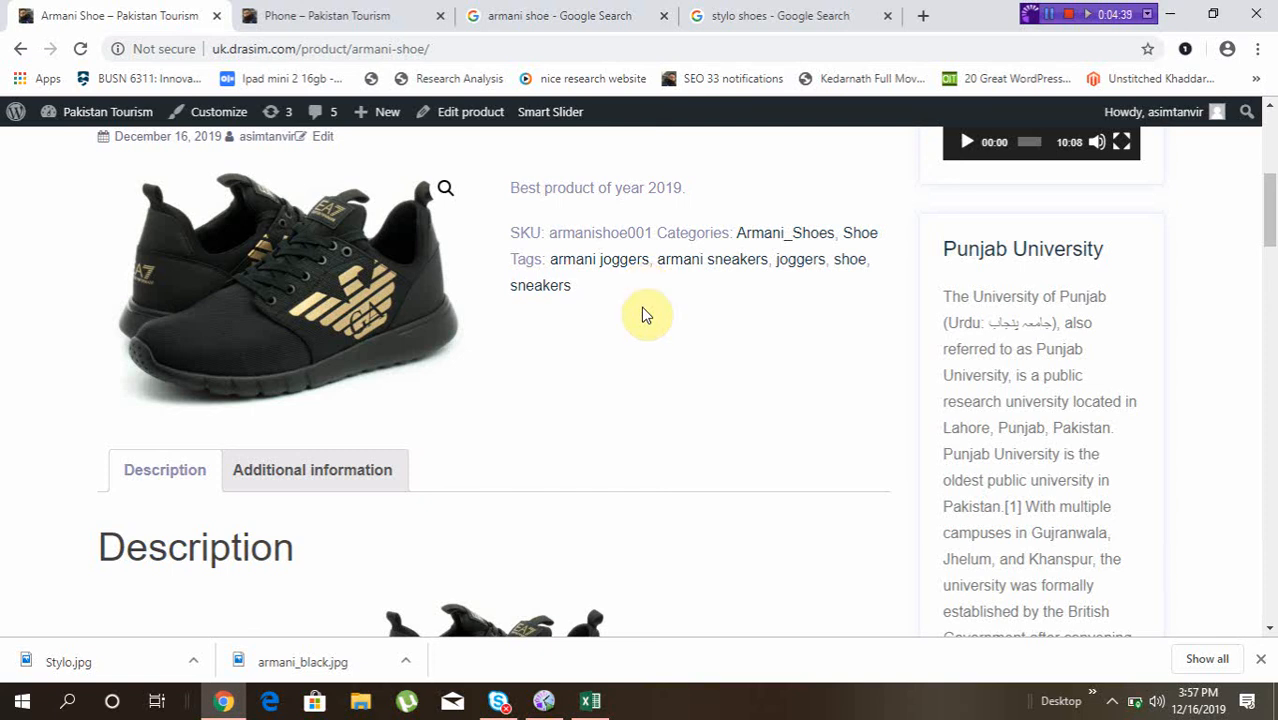
pyautogui.scroll(-1, 643, 313)
pyautogui.scroll(-1, 643, 315)
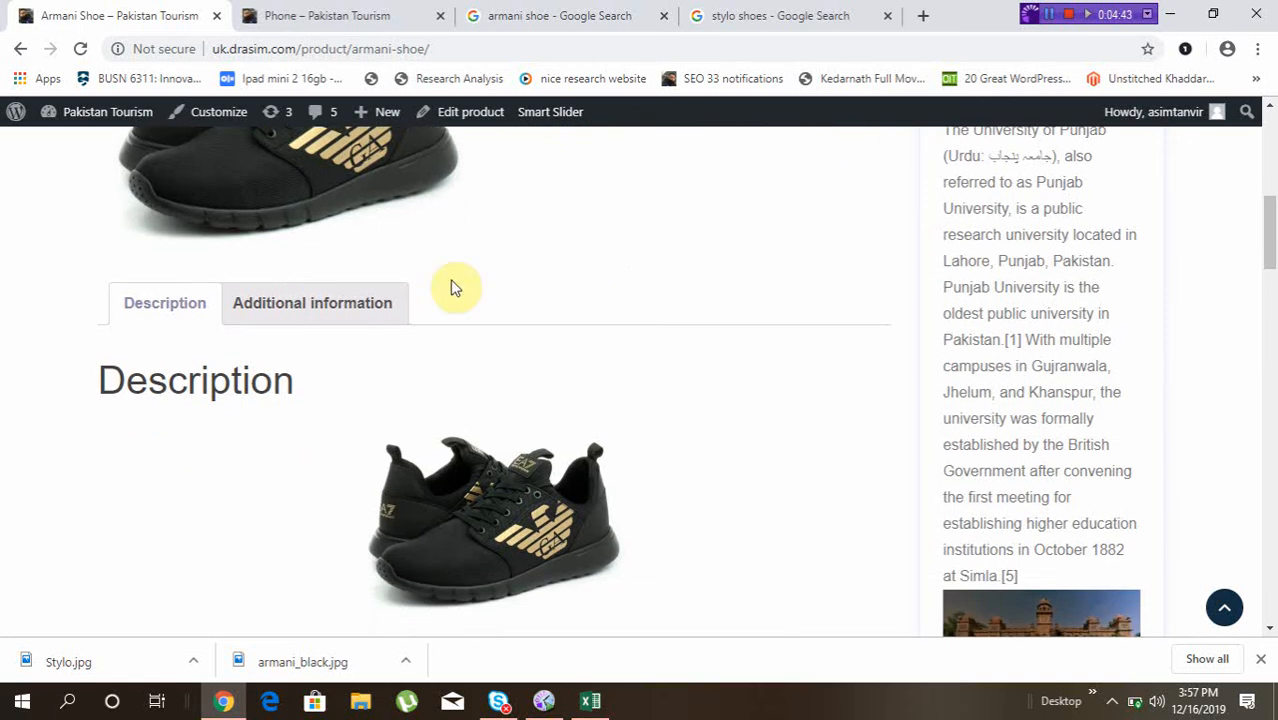
# - Examine the weight and dimensions in the Armani Shoe's additional information
pyautogui.click(290, 318)
pyautogui.scroll(-2, 525, 355)
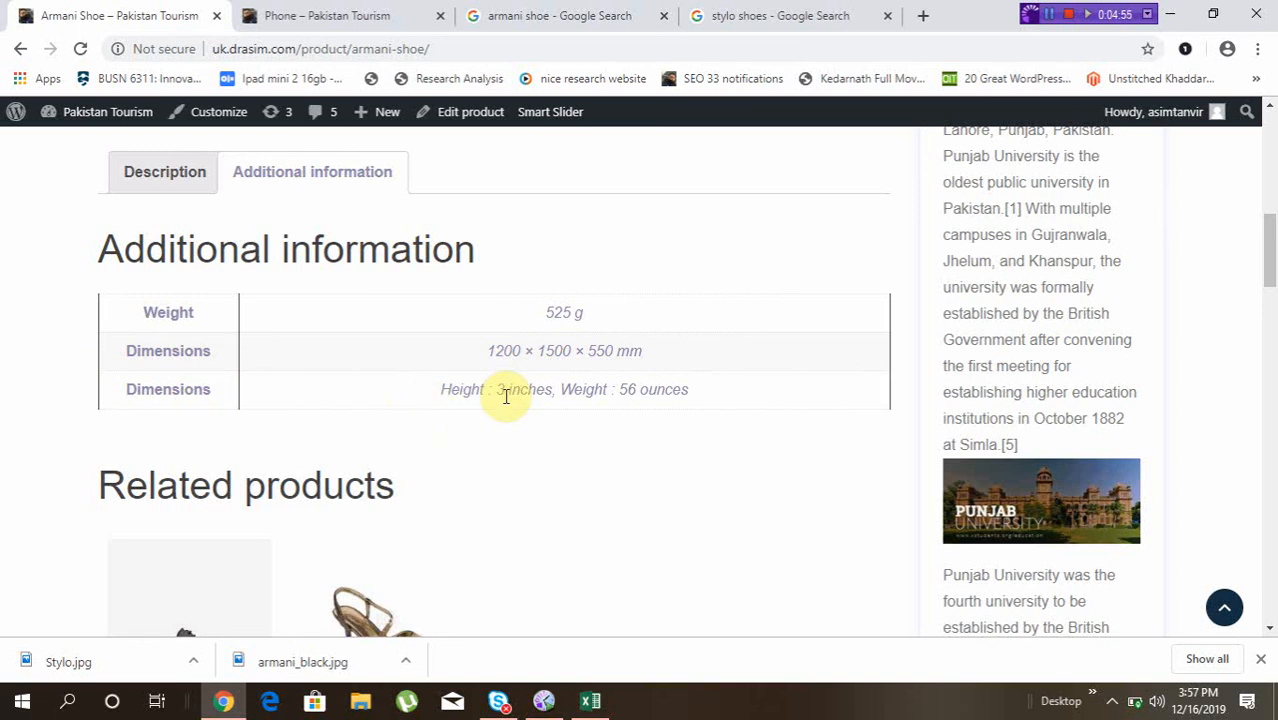
pyautogui.scroll(5, 574, 392)
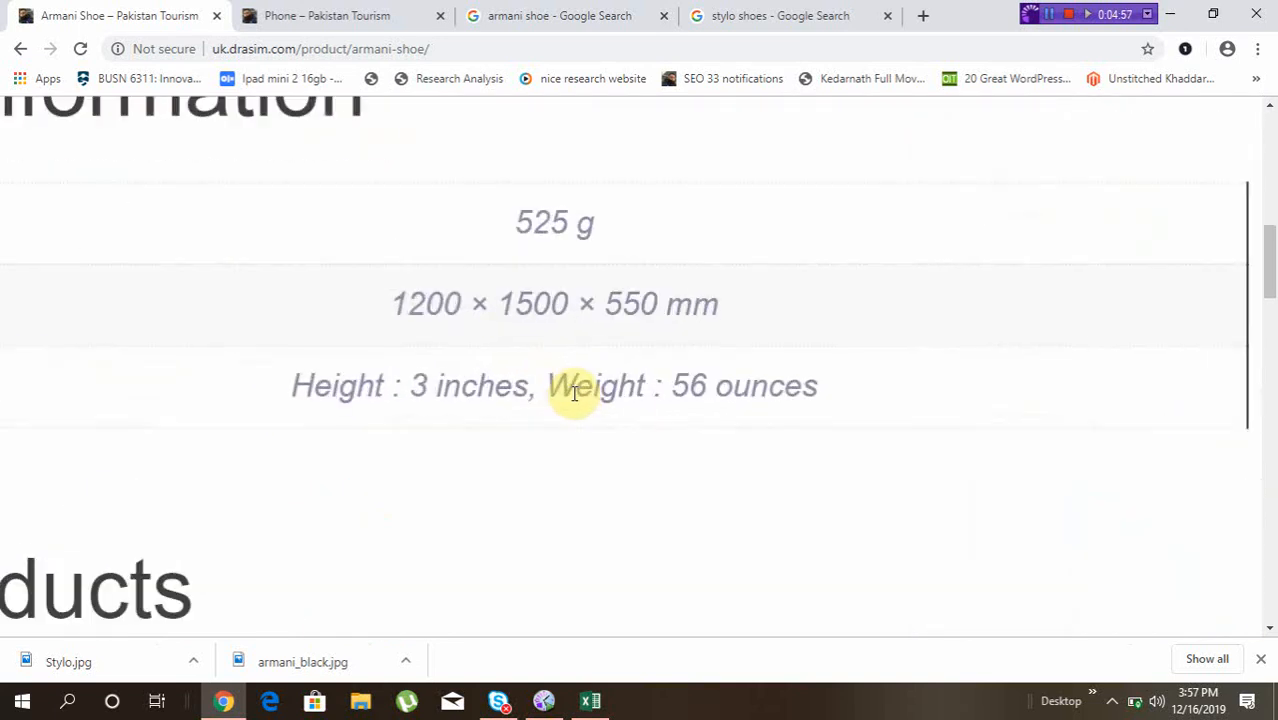
pyautogui.scroll(-4, 574, 392)
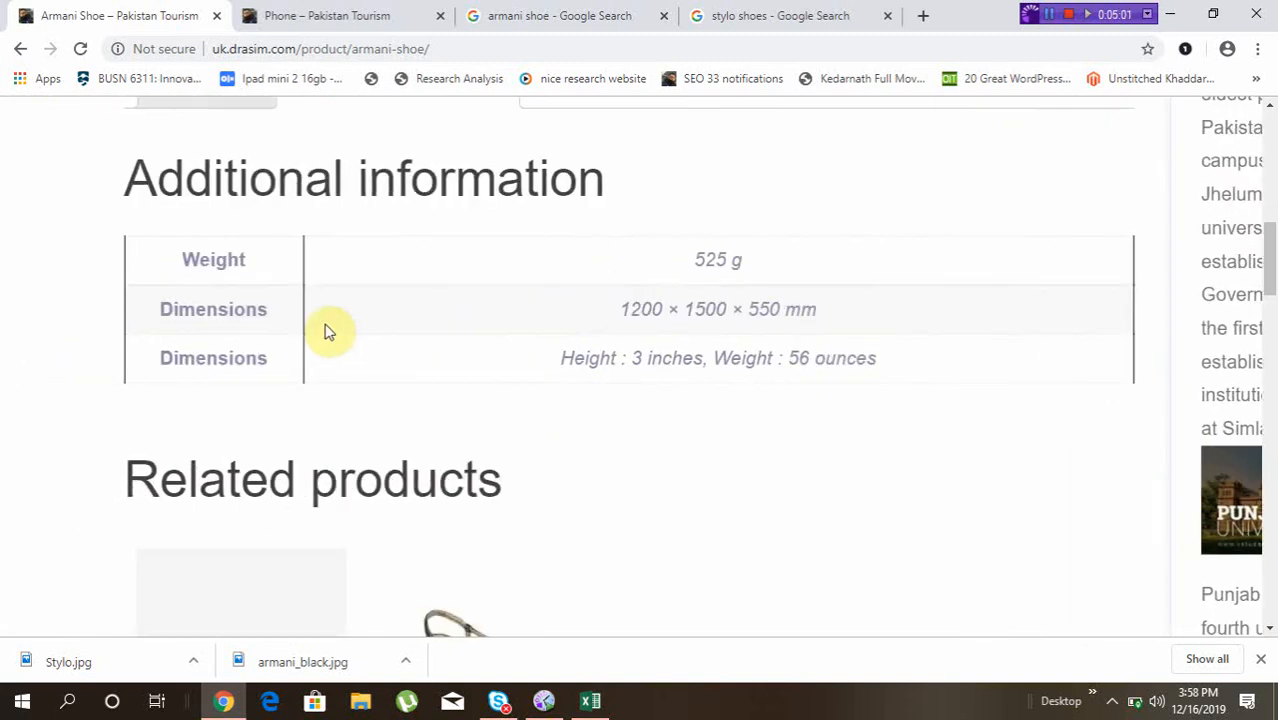
pyautogui.scroll(-1, 262, 317)
pyautogui.scroll(-1, 262, 317)
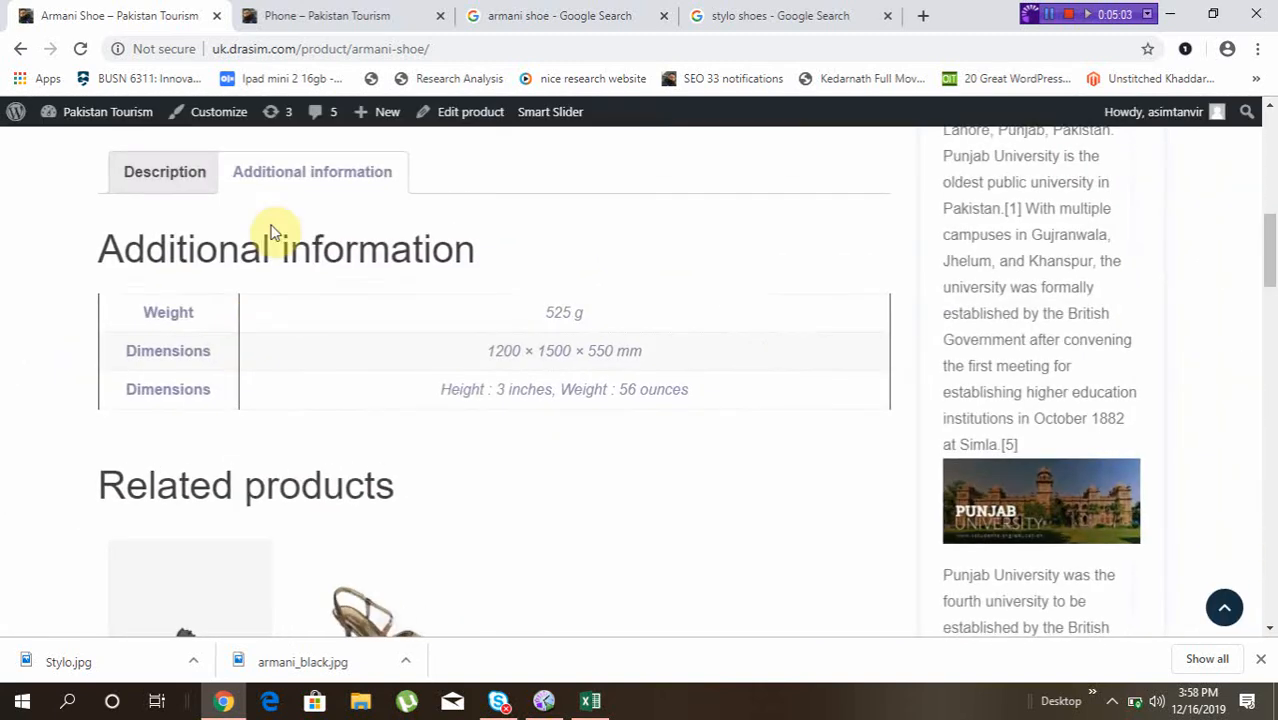
# - Compare the Armani Shoe's description with its additional information and look through the related products
pyautogui.click(156, 178)
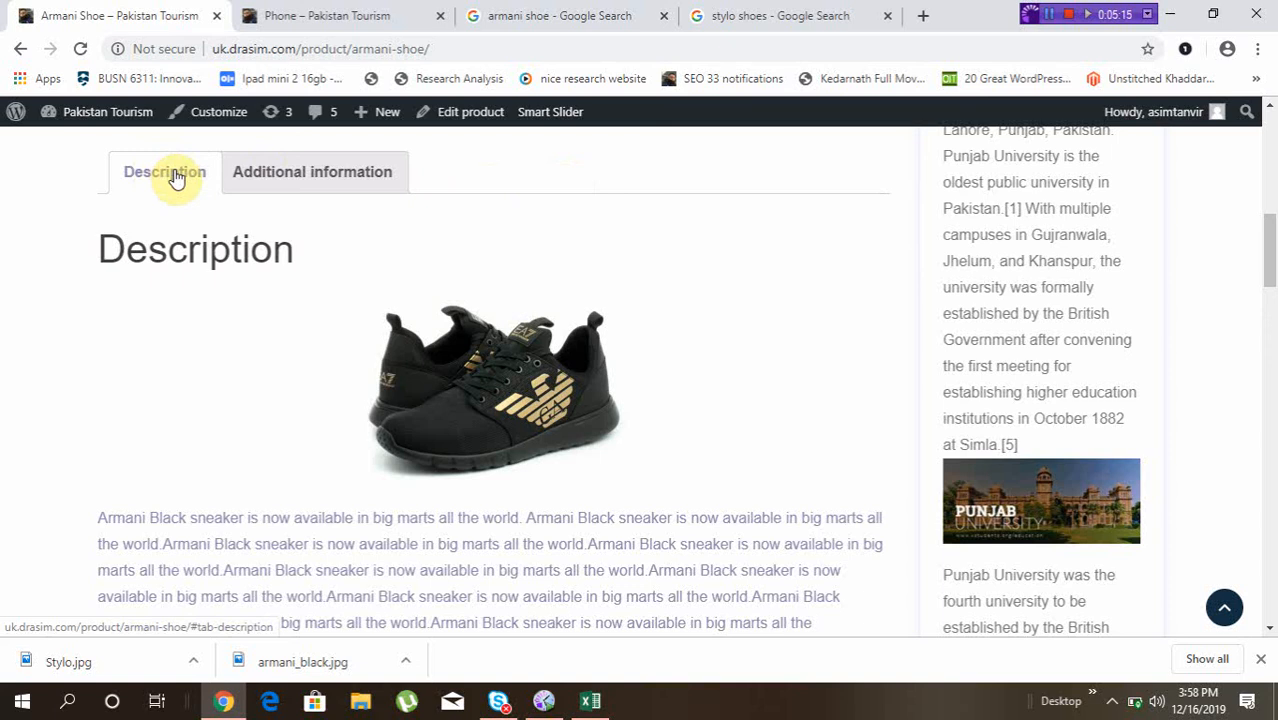
pyautogui.click(296, 174)
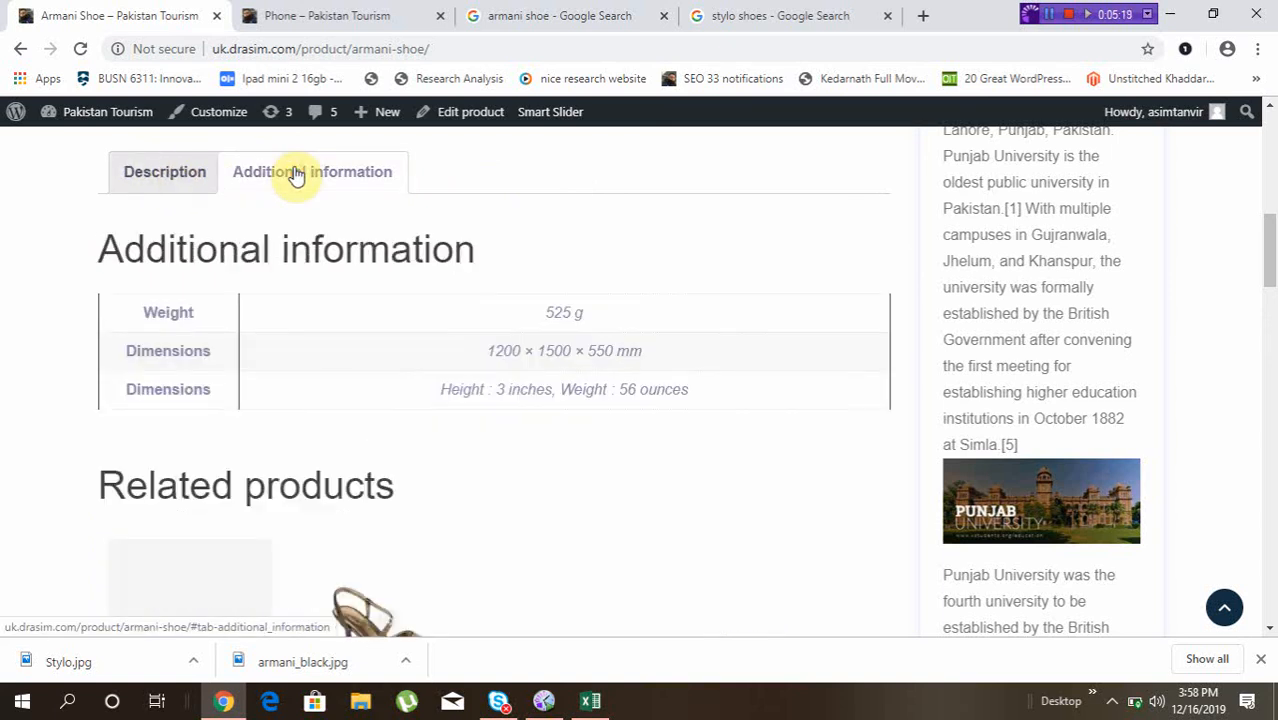
pyautogui.click(162, 173)
pyautogui.scroll(-10, 284, 185)
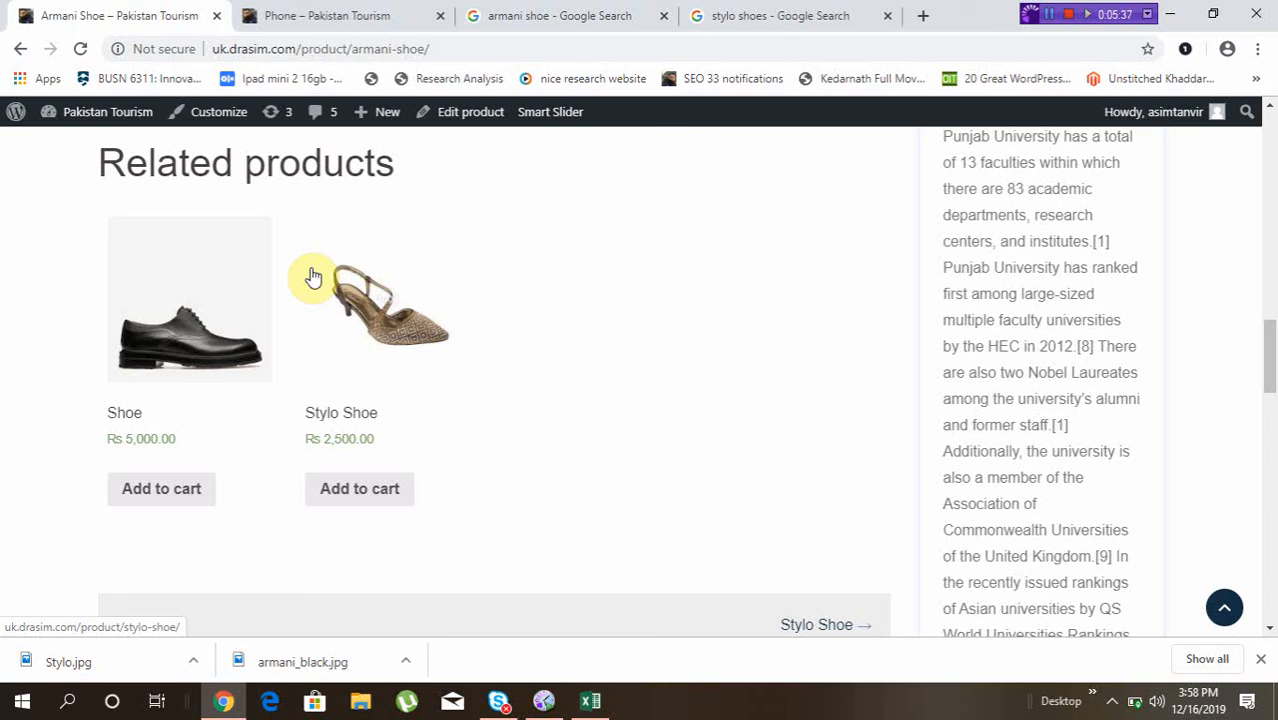
pyautogui.scroll(15, 544, 285)
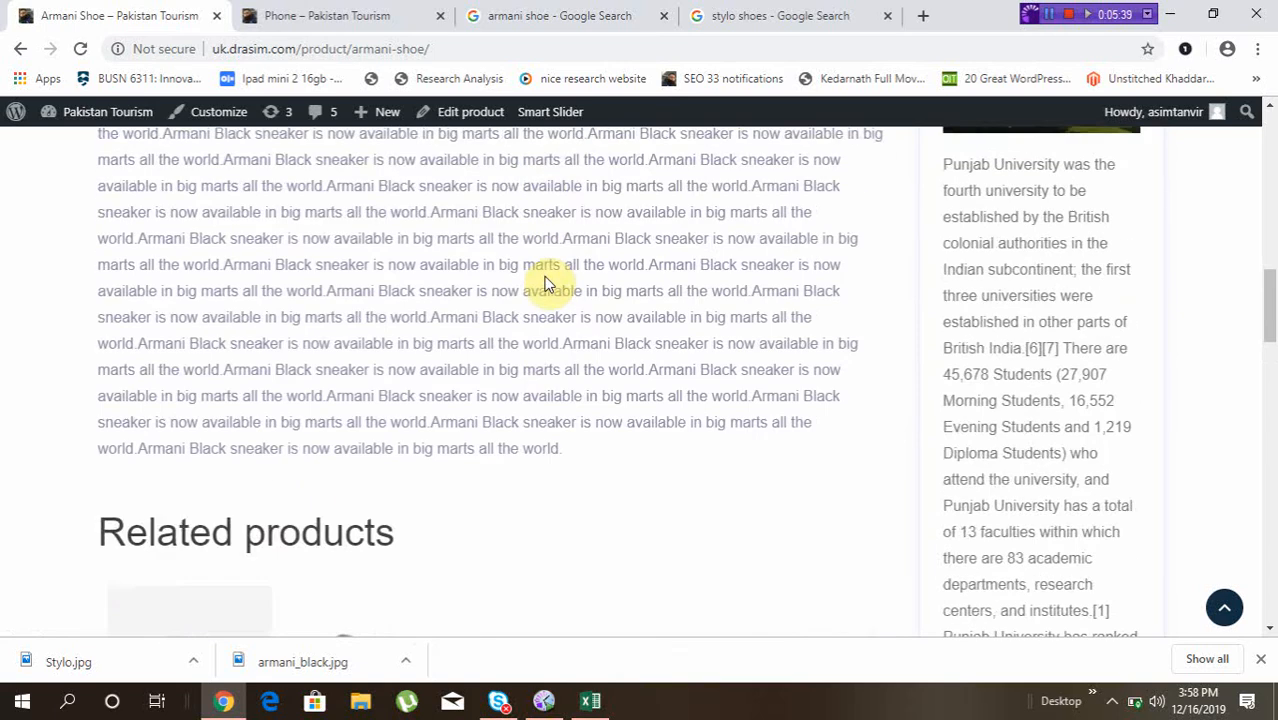
pyautogui.scroll(2, 544, 285)
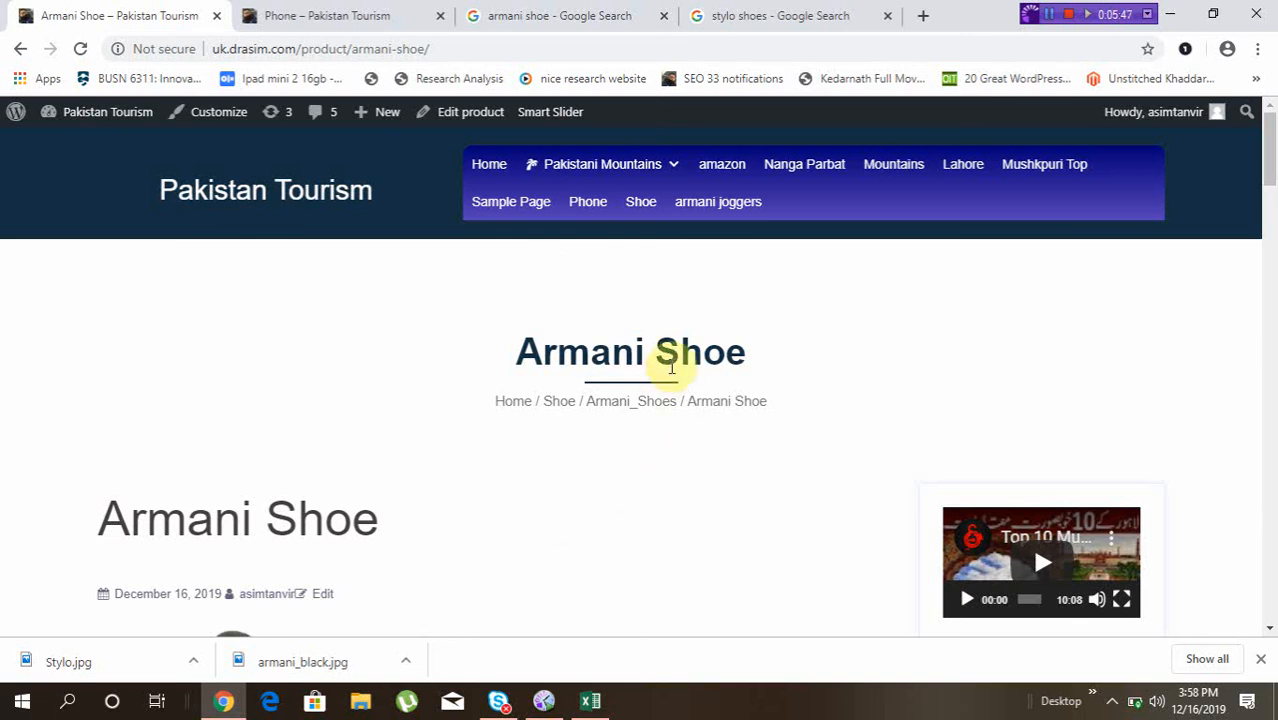
# - Examine the publication date, author and edit link below the Armani Shoe title at a larger zoom
pyautogui.scroll(-3, 502, 442)
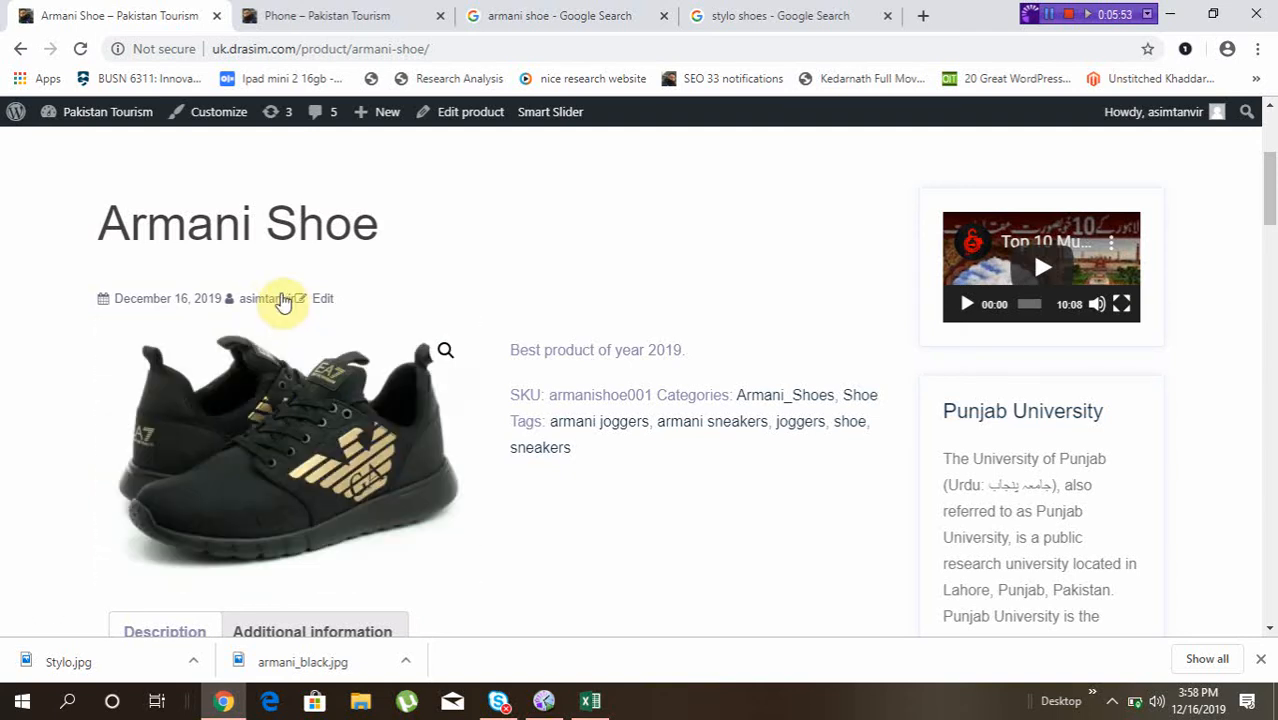
pyautogui.keyDown('ctrl'); pyautogui.scroll(5, 283, 307); pyautogui.keyUp('ctrl')
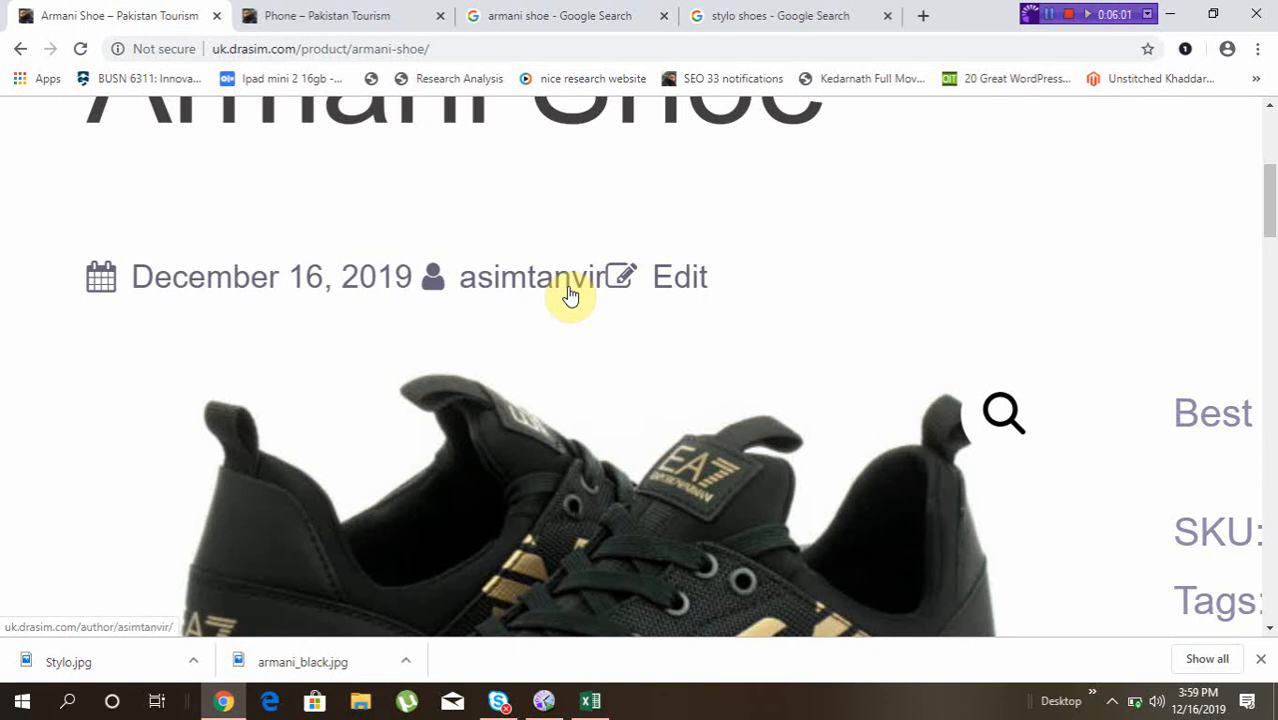
pyautogui.scroll(-4, 616, 298)
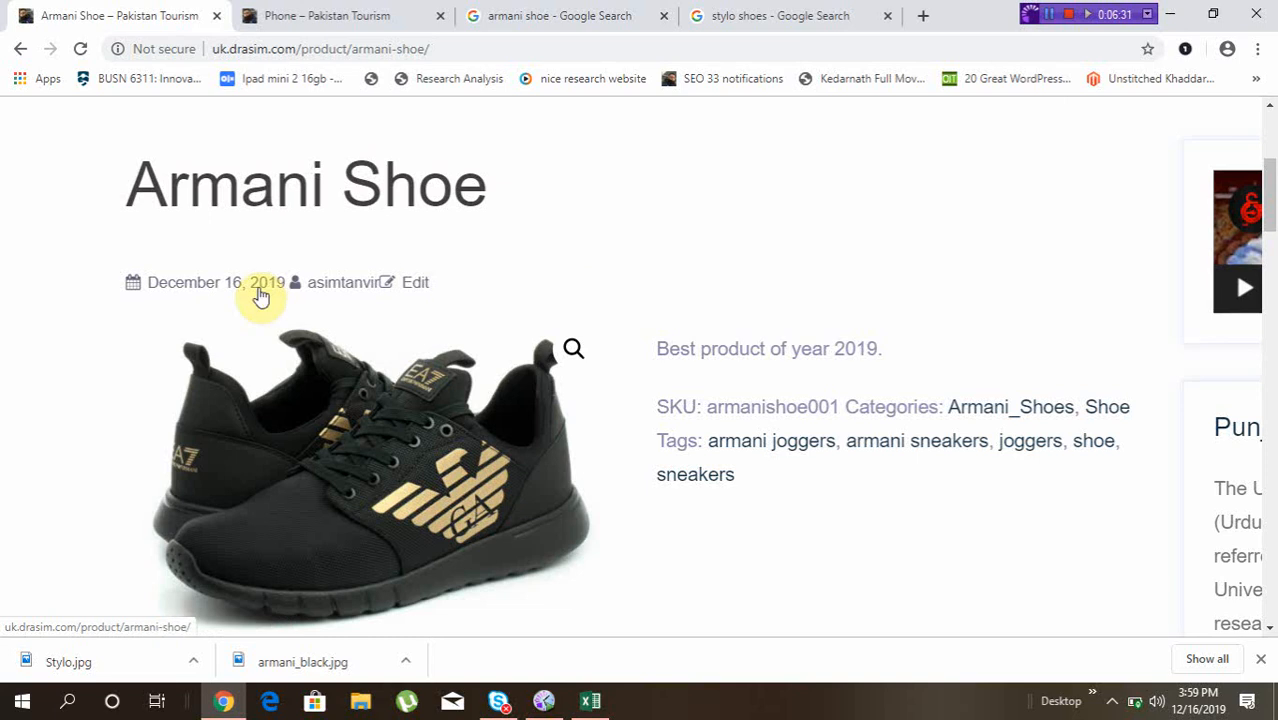
# - Log out of WordPress and load the uk.drasim.com home page in the browser tab holding the stylo shoes search
pyautogui.scroll(1, 507, 293)
pyautogui.scroll(3, 510, 294)
pyautogui.scroll(-2, 510, 294)
pyautogui.moveTo(1150, 122)
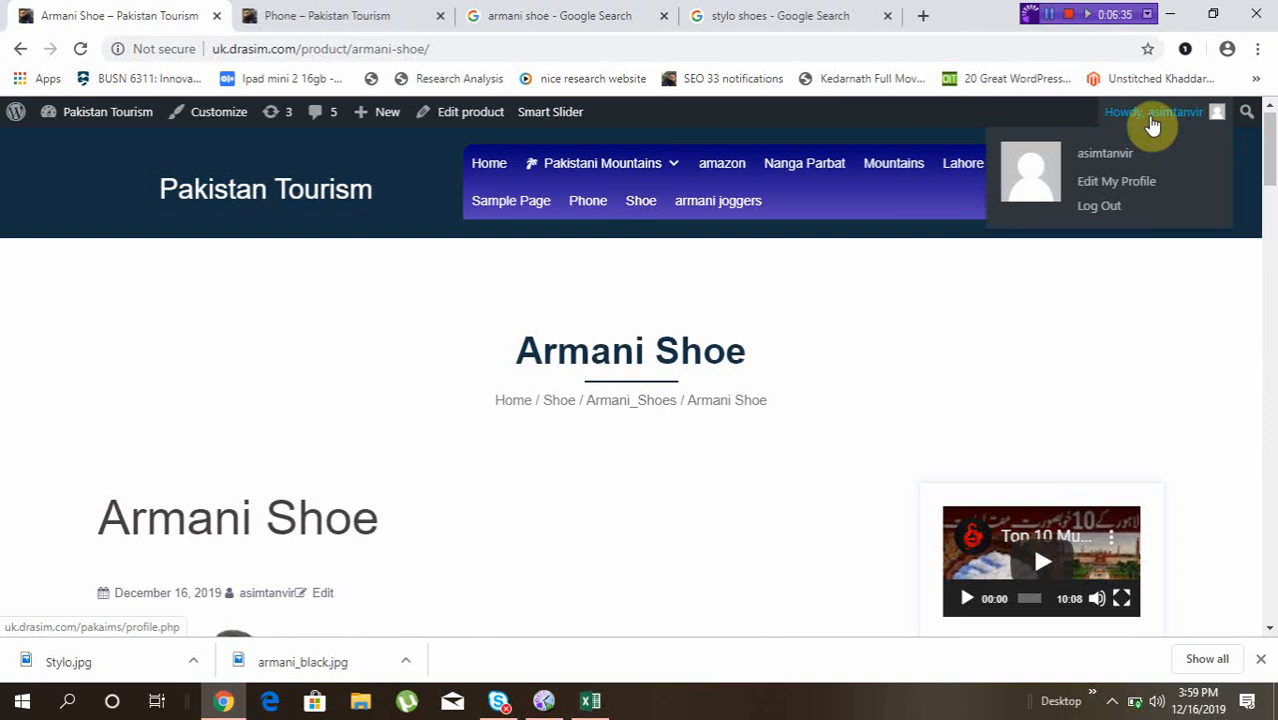
pyautogui.click(1102, 213)
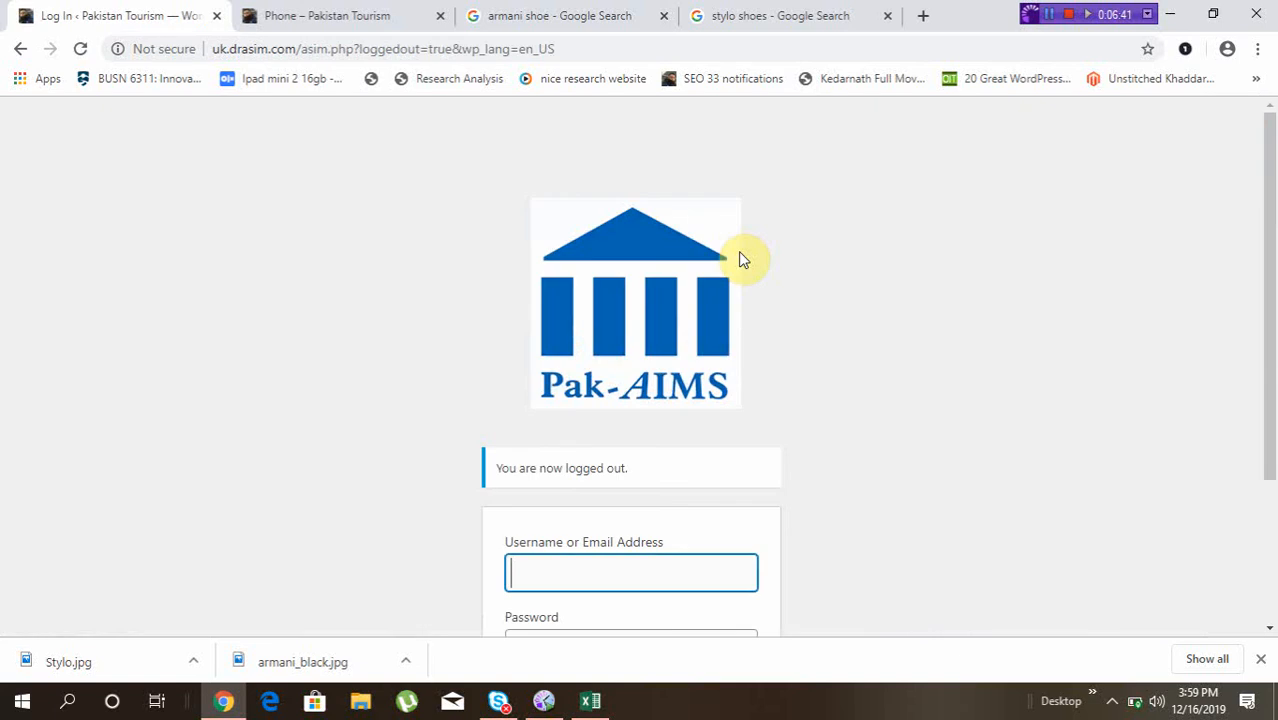
pyautogui.click(797, 17)
pyautogui.click(690, 50)
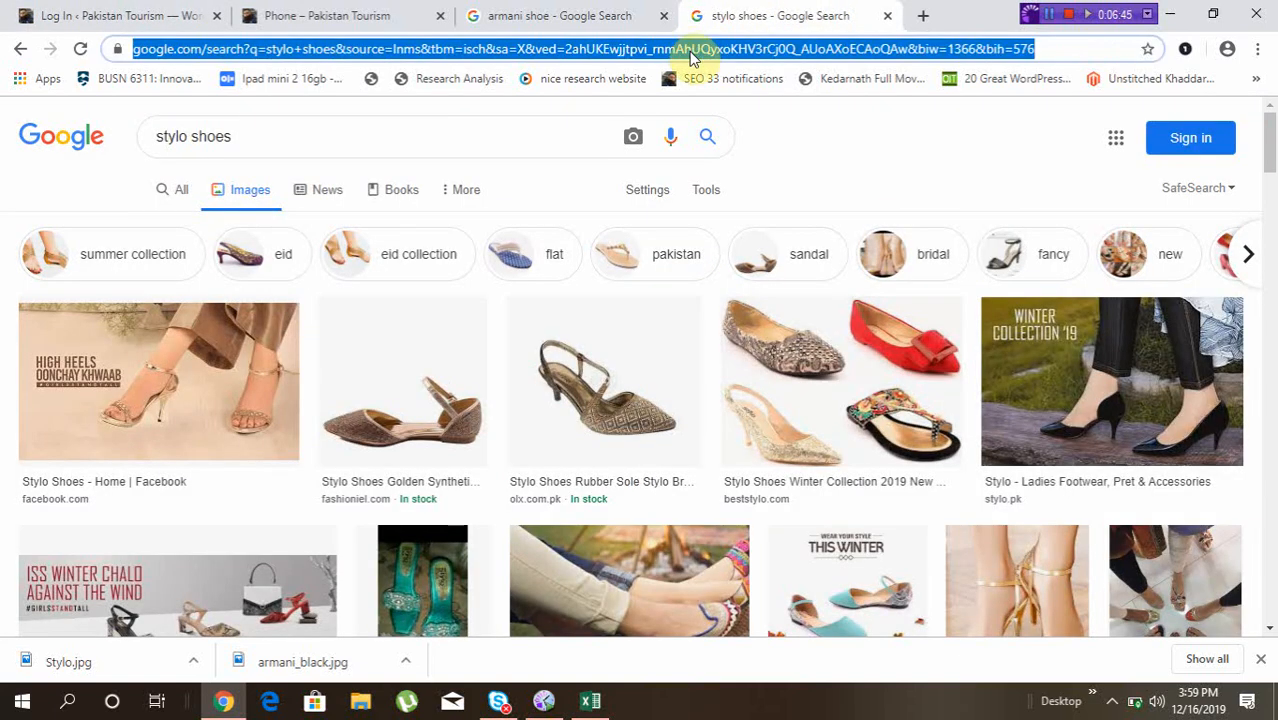
pyautogui.write('uk')
pyautogui.press('Right')
pyautogui.press('Return')
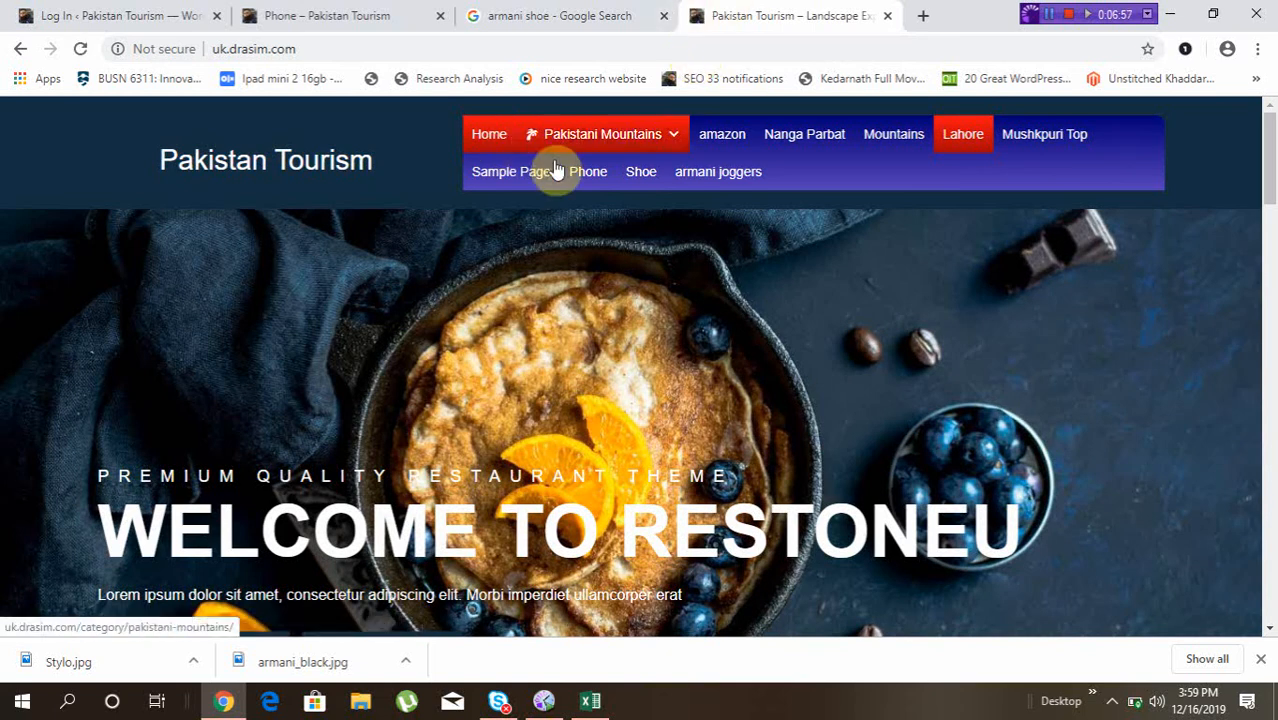
# - Open the Shoe category from the site's navigation menu and compare the products' prices and cart options as a visitor
pyautogui.click(640, 173)
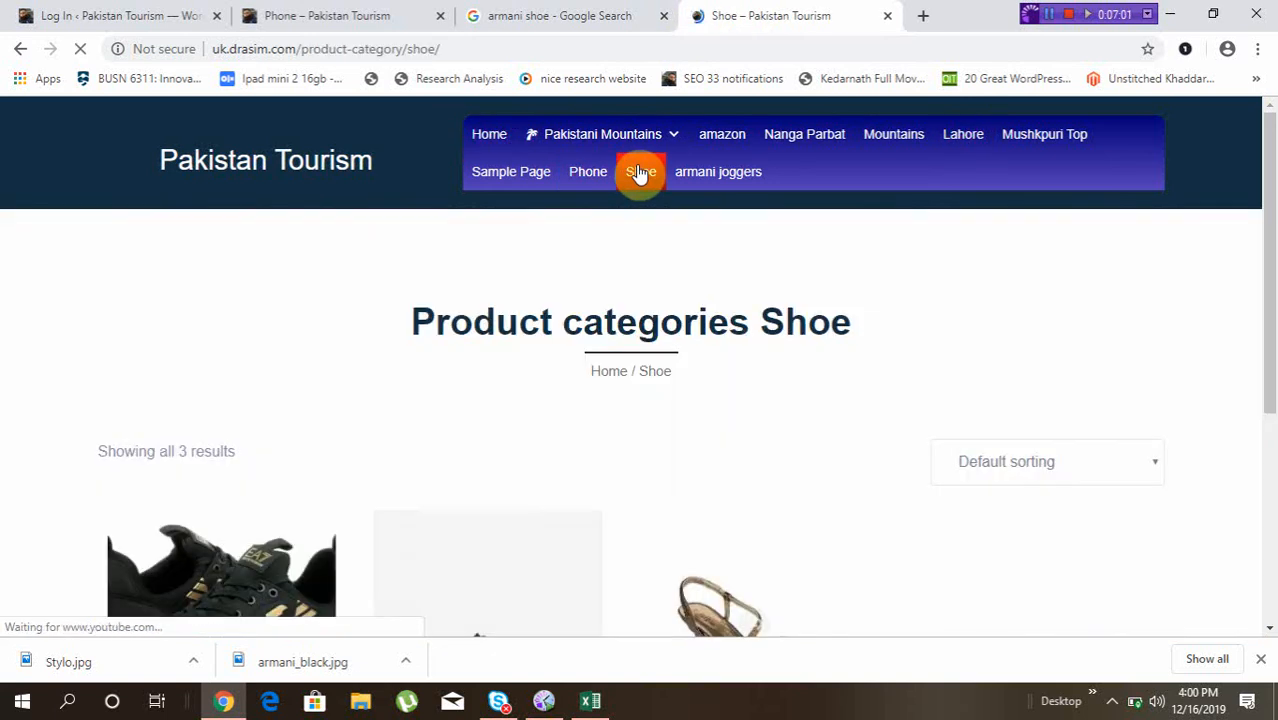
pyautogui.scroll(-3, 556, 392)
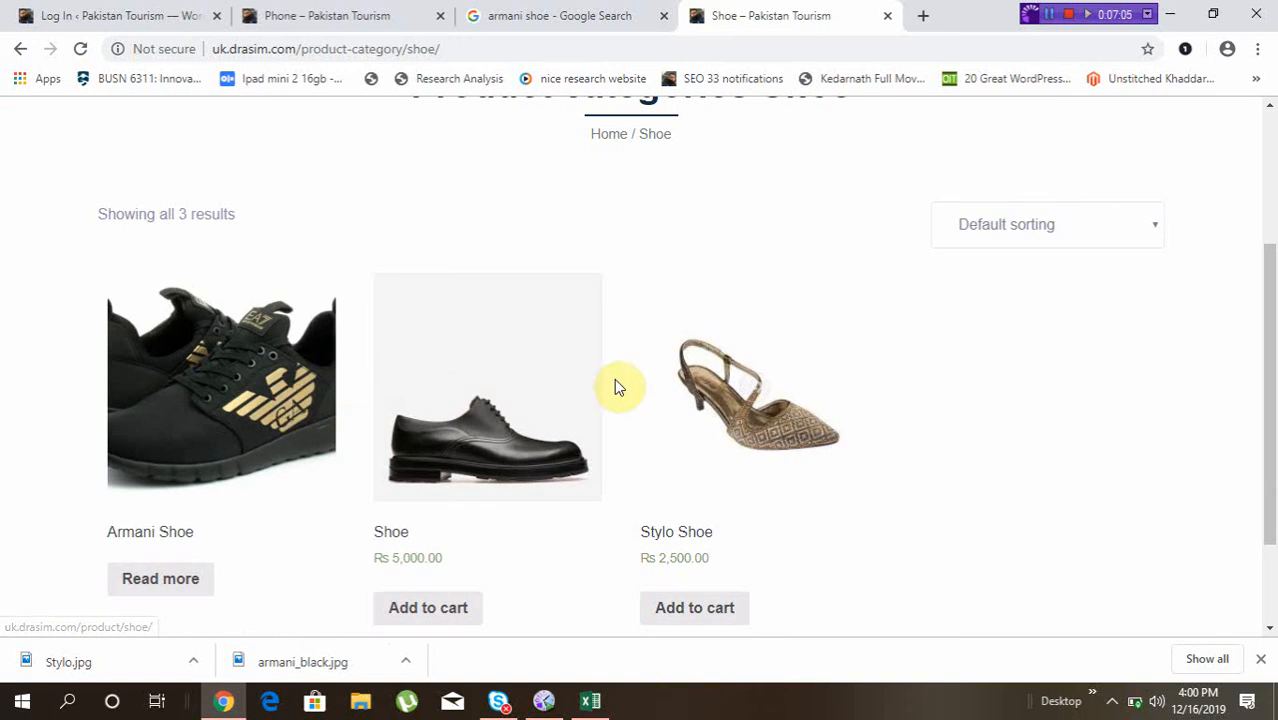
pyautogui.scroll(-1, 614, 386)
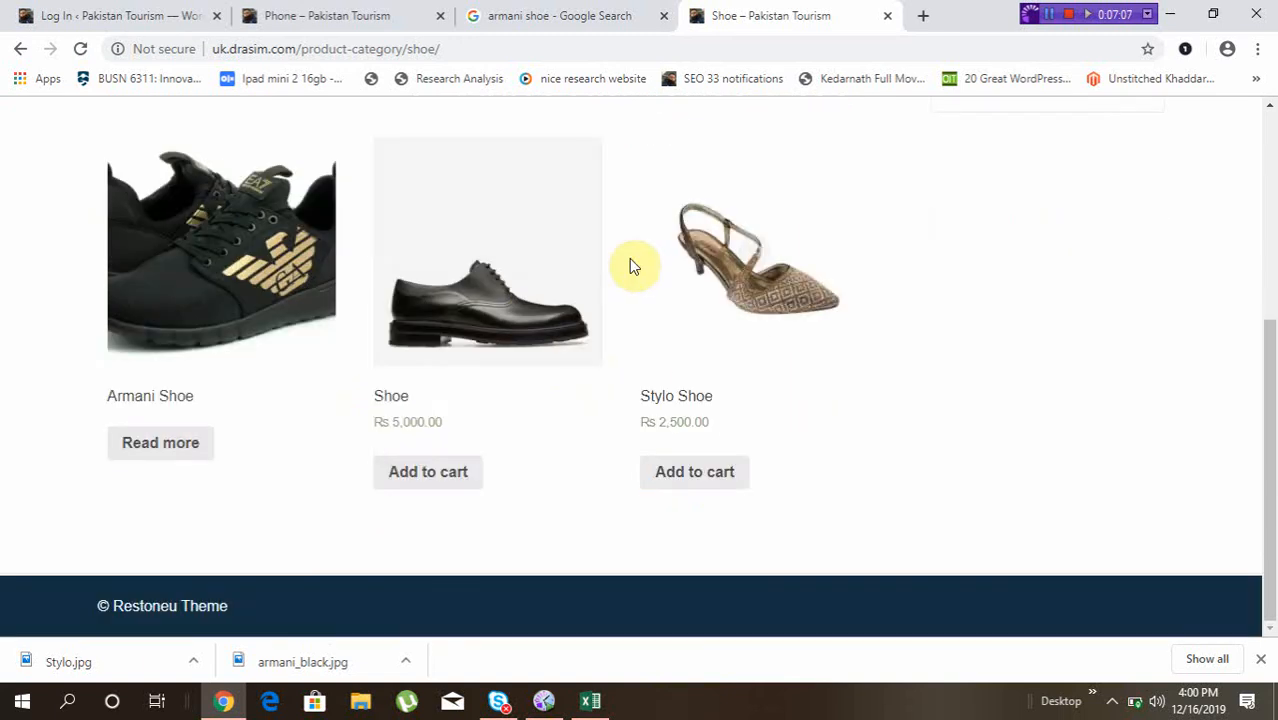
# - Open the black Shoe product's page and check its price, cart option and author line
pyautogui.click(535, 287)
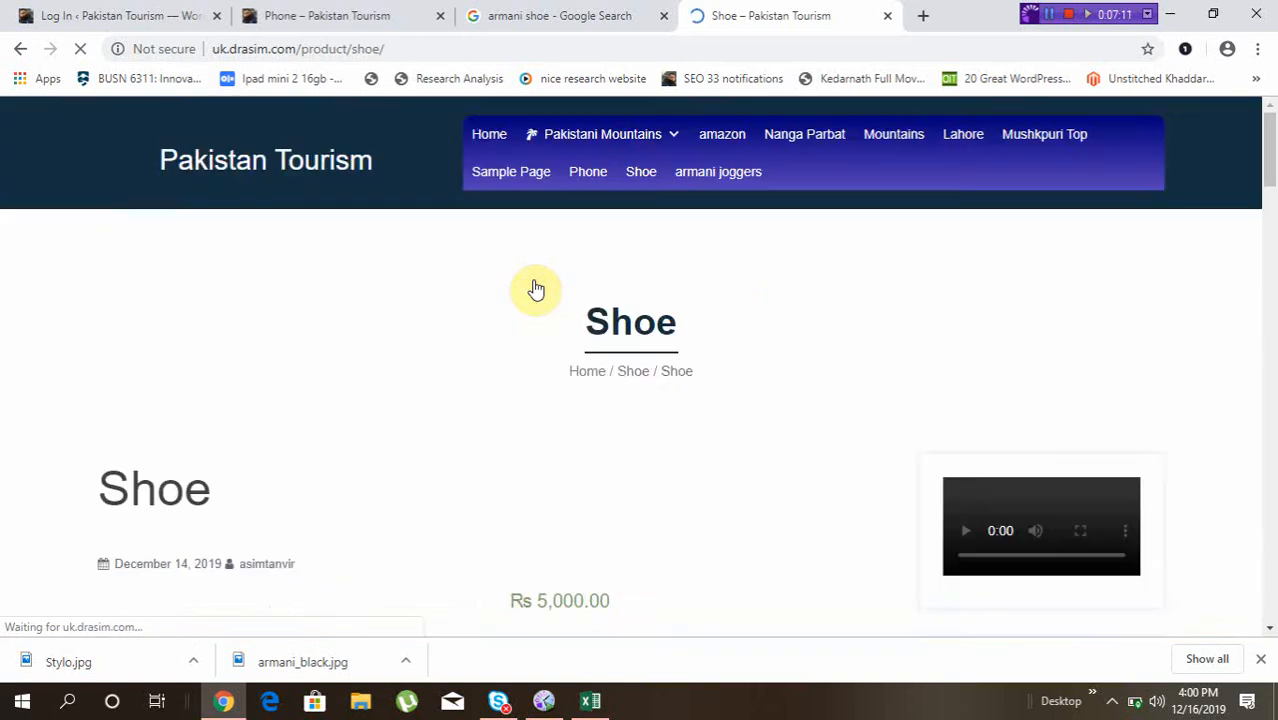
pyautogui.scroll(-5, 535, 287)
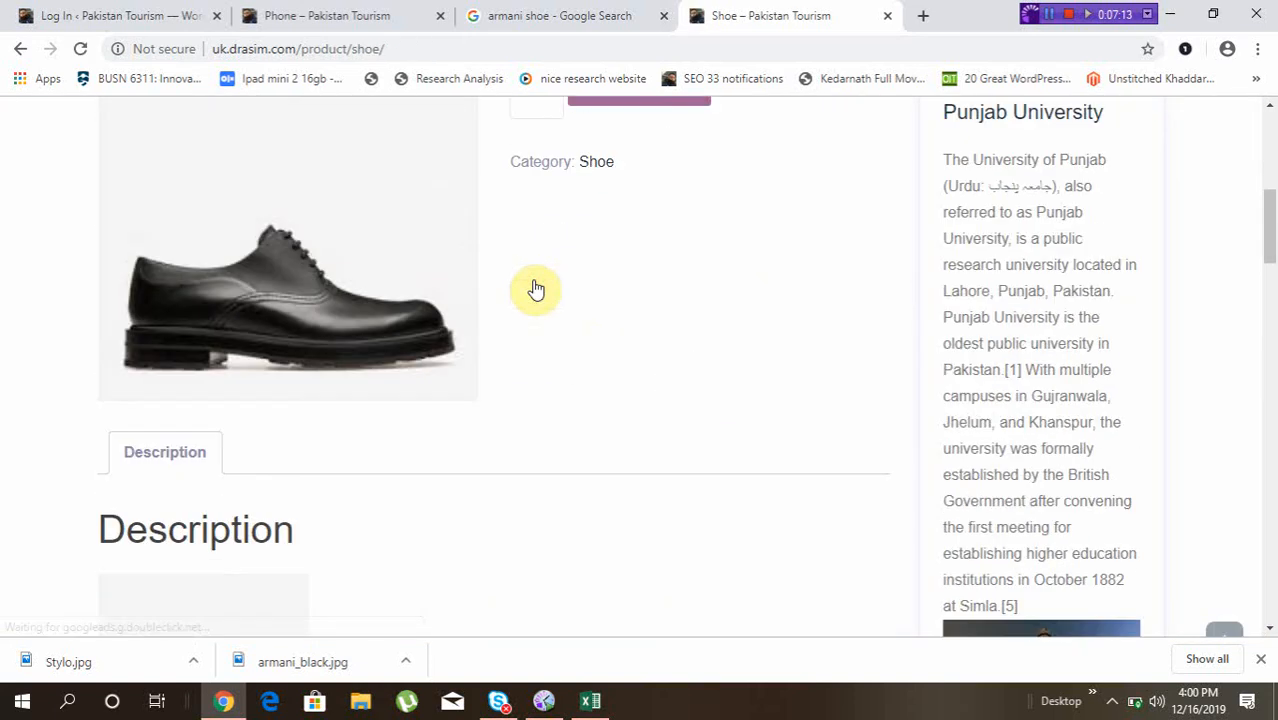
pyautogui.scroll(2, 388, 225)
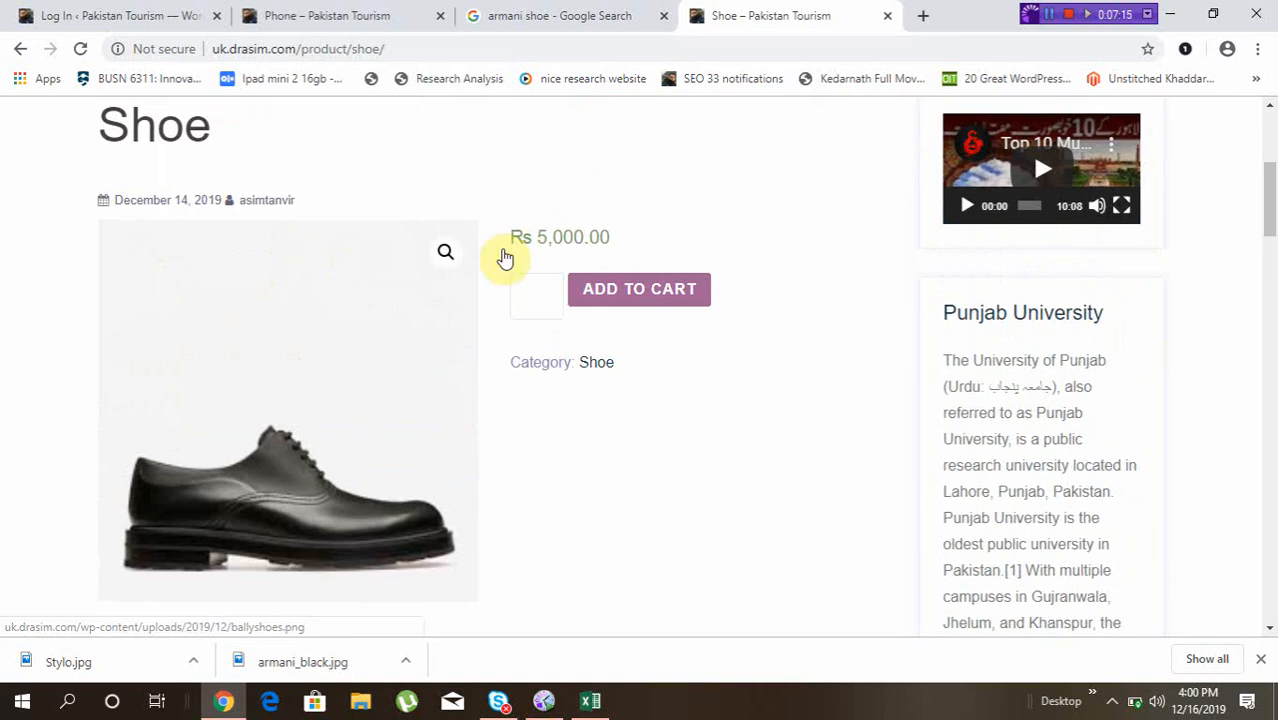
# - Add one black Shoe to the cart from its product page and view the cart
pyautogui.click(636, 290)
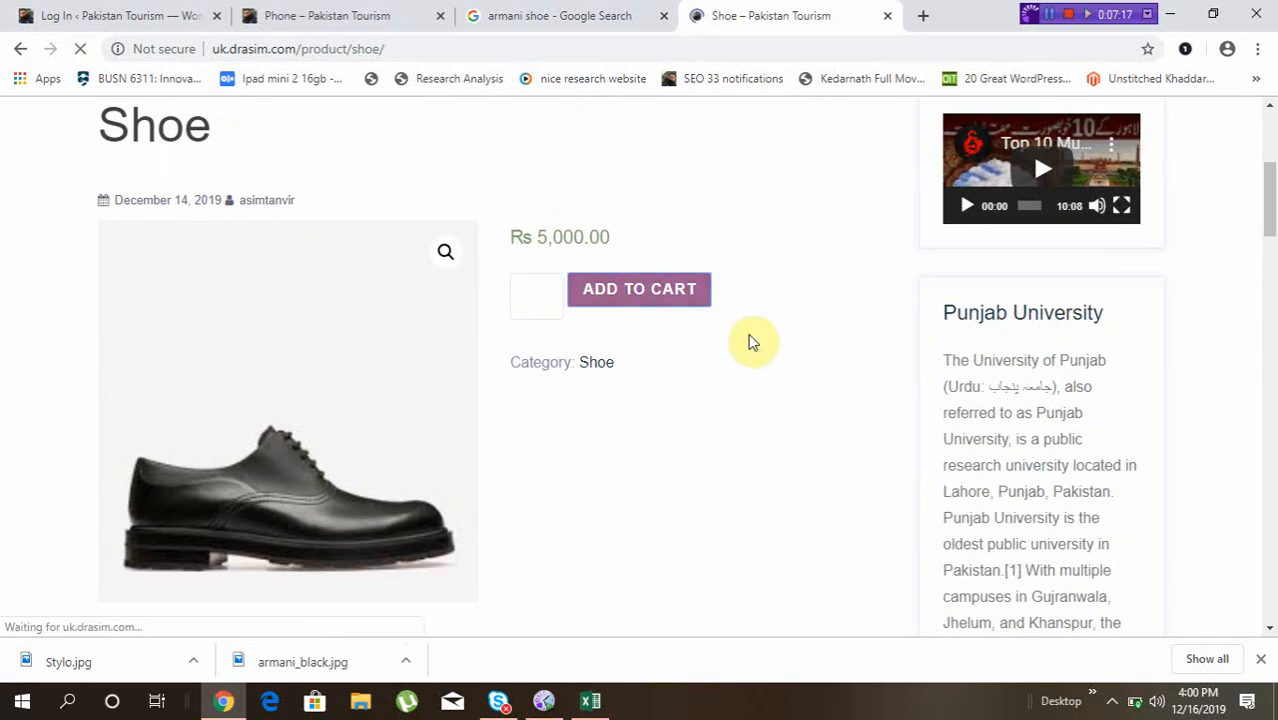
pyautogui.scroll(-3, 752, 343)
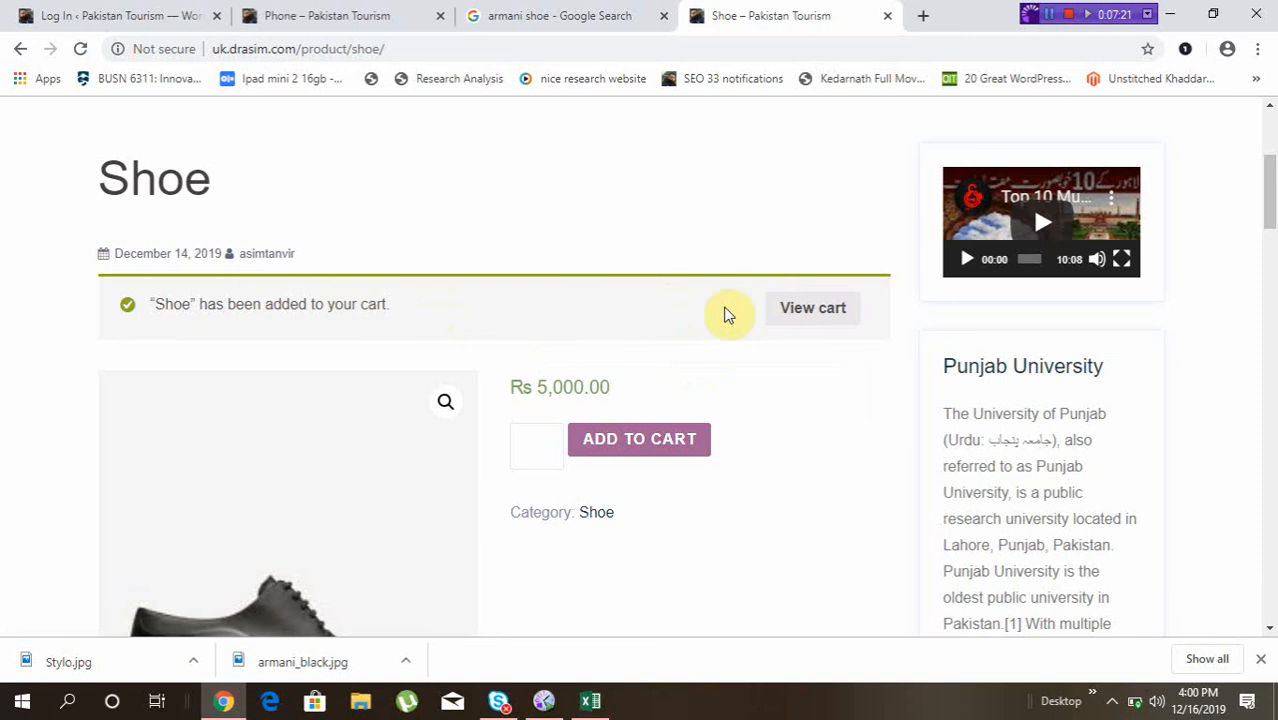
pyautogui.click(836, 312)
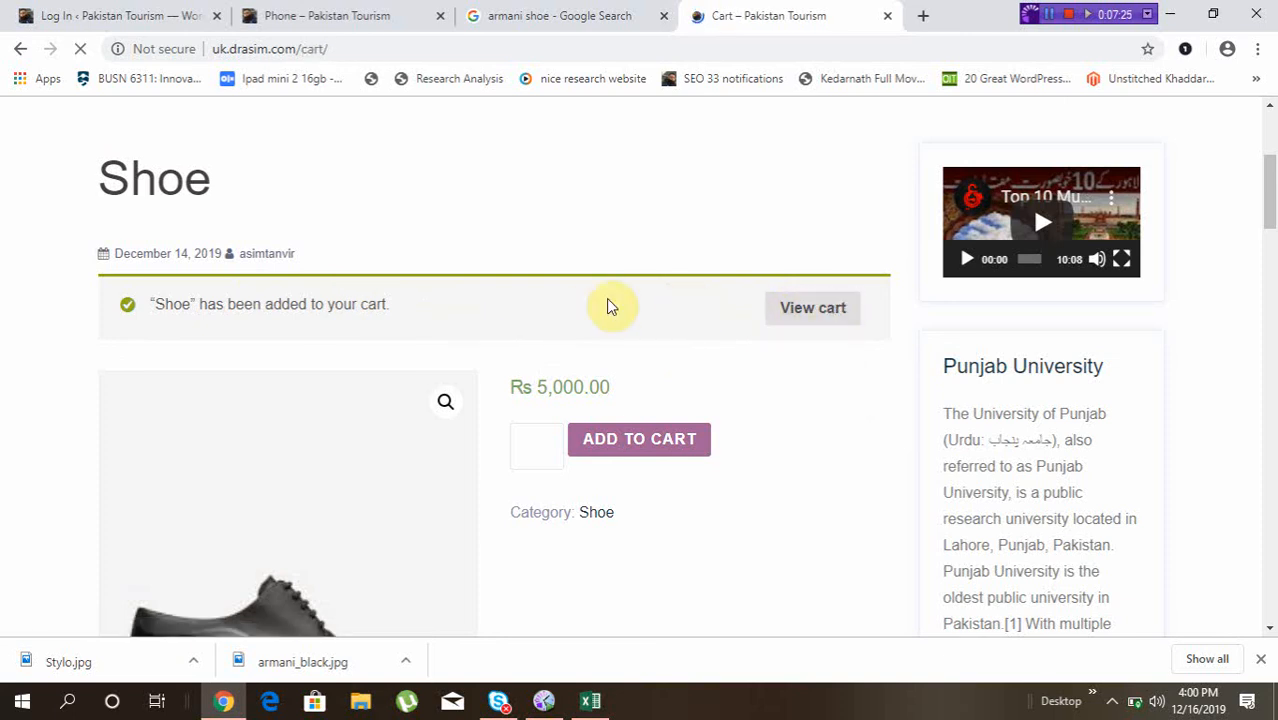
pyautogui.scroll(-3, 606, 298)
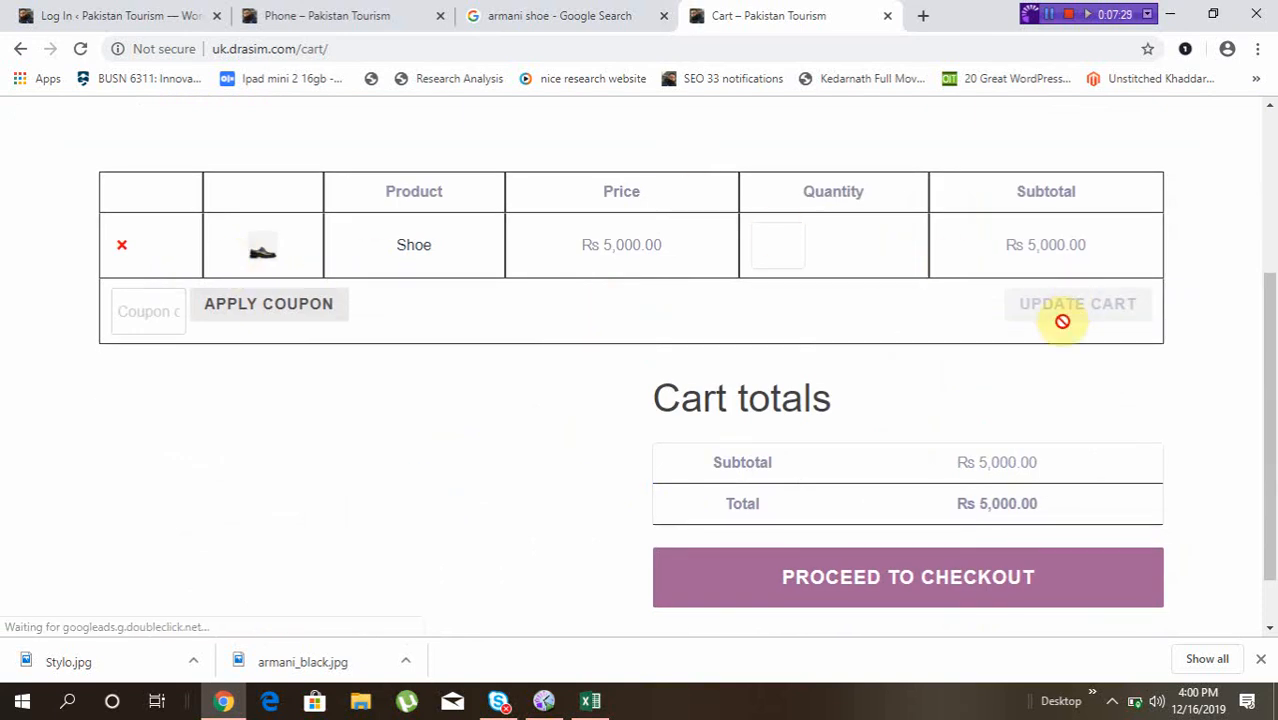
# - Check the coupon code field in the cart and proceed to the checkout's billing details
pyautogui.click(172, 306)
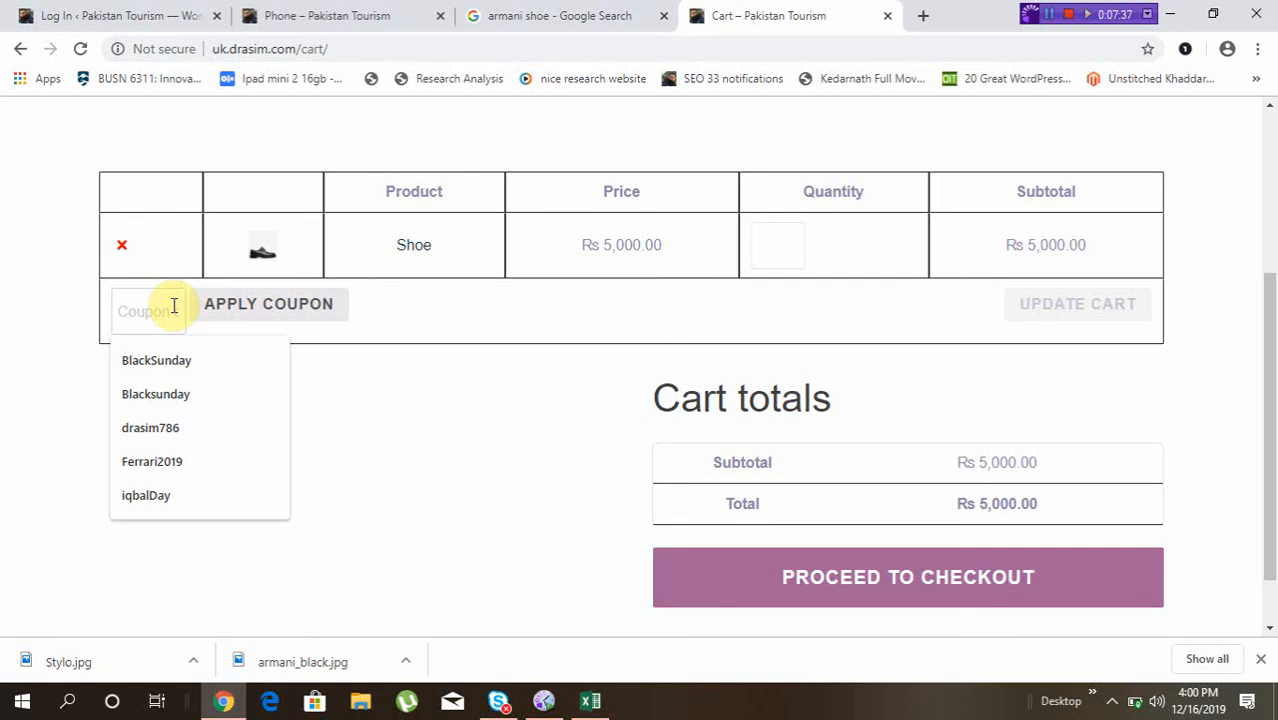
pyautogui.click(888, 588)
pyautogui.click(888, 588)
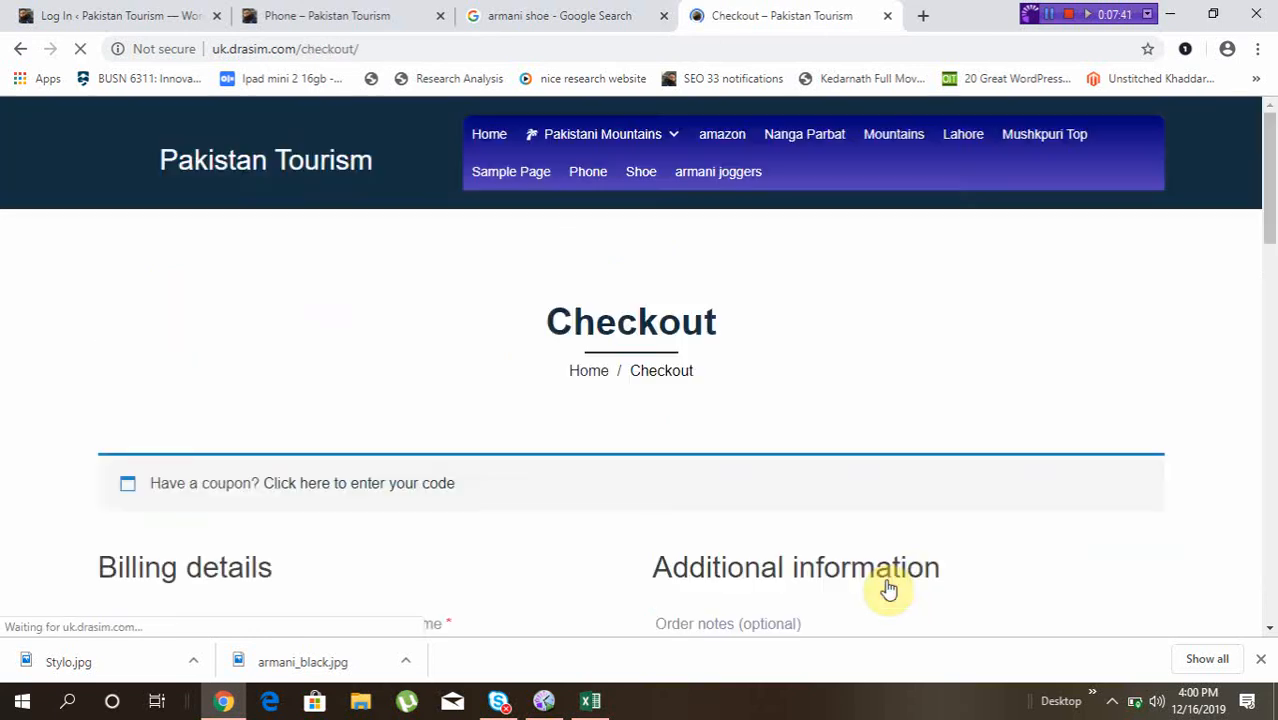
pyautogui.scroll(-3, 889, 590)
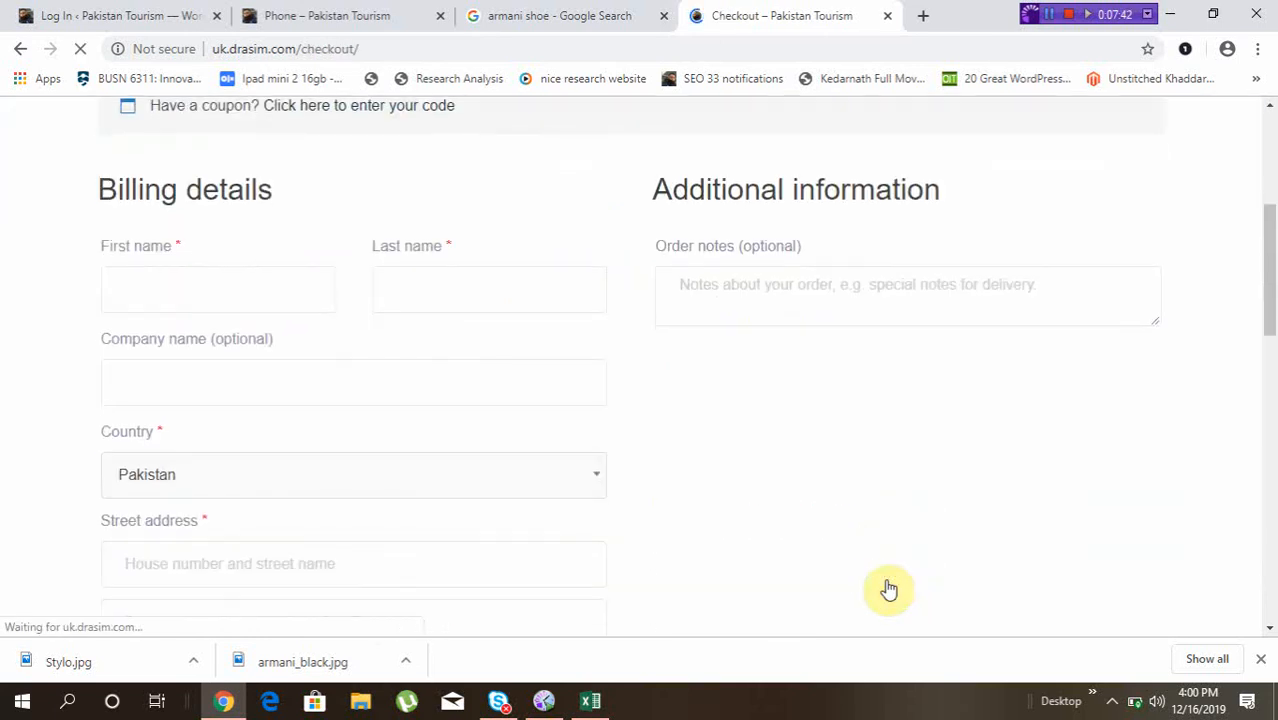
# - Fill in the billing details with the browser's saved customer name, address, phone and e-mail entry
pyautogui.click(262, 283)
pyautogui.click(135, 344)
pyautogui.scroll(-4, 131, 340)
pyautogui.scroll(2, 309, 238)
pyautogui.scroll(3, 305, 300)
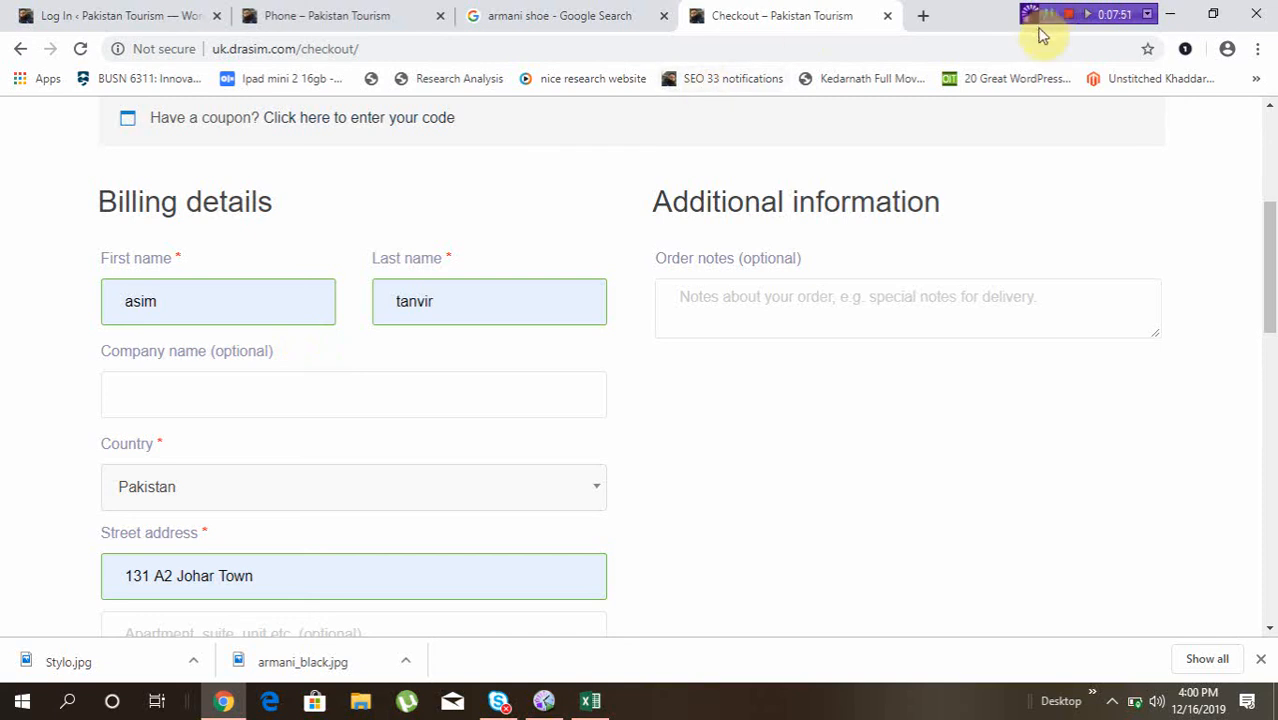
# - Review the filled billing fields and the order summary, examining the e-mail address at a larger zoom
pyautogui.scroll(-1, 656, 390)
pyautogui.scroll(-6, 372, 280)
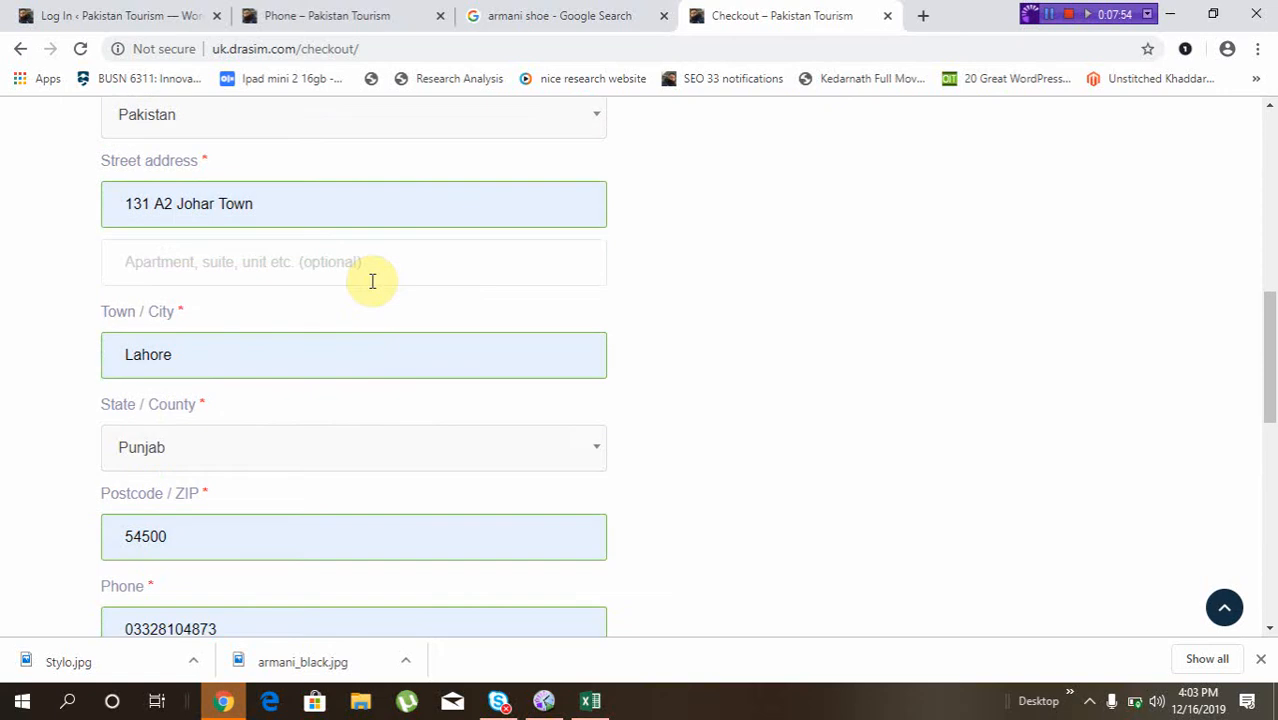
pyautogui.scroll(-2, 372, 281)
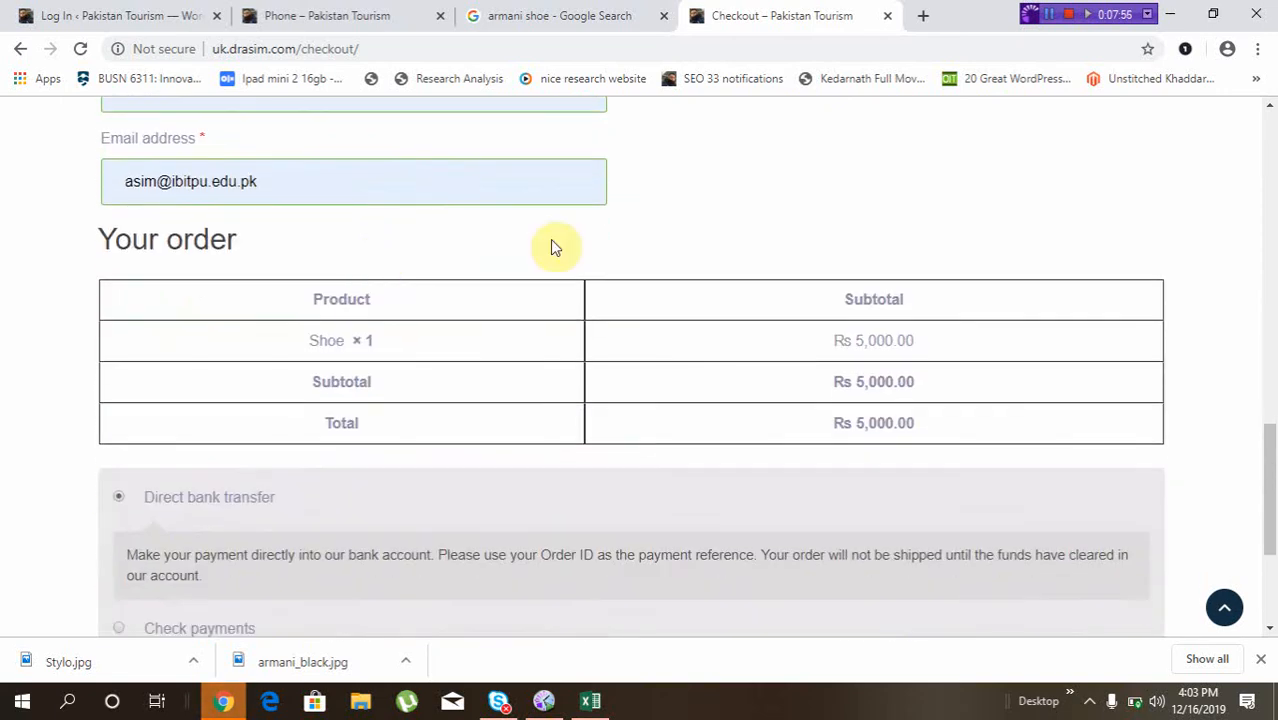
pyautogui.scroll(-1, 587, 403)
pyautogui.scroll(-2, 587, 403)
pyautogui.scroll(12, 587, 403)
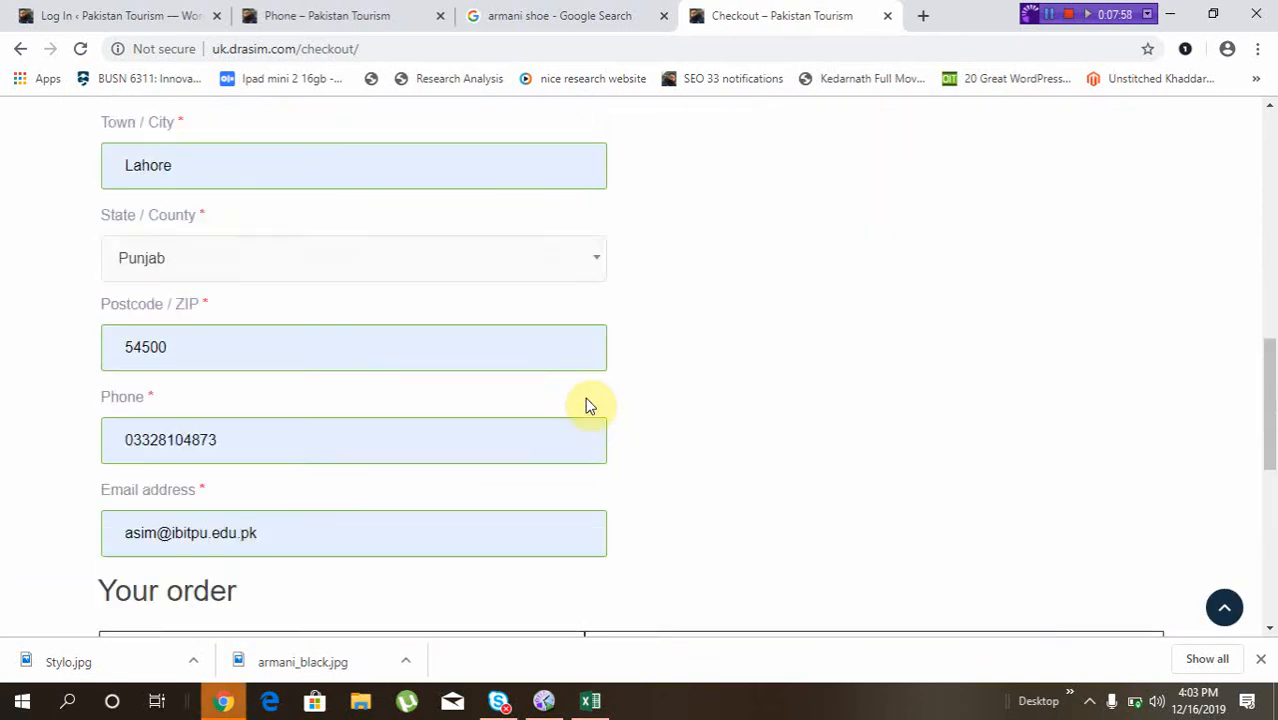
pyautogui.scroll(-8, 587, 405)
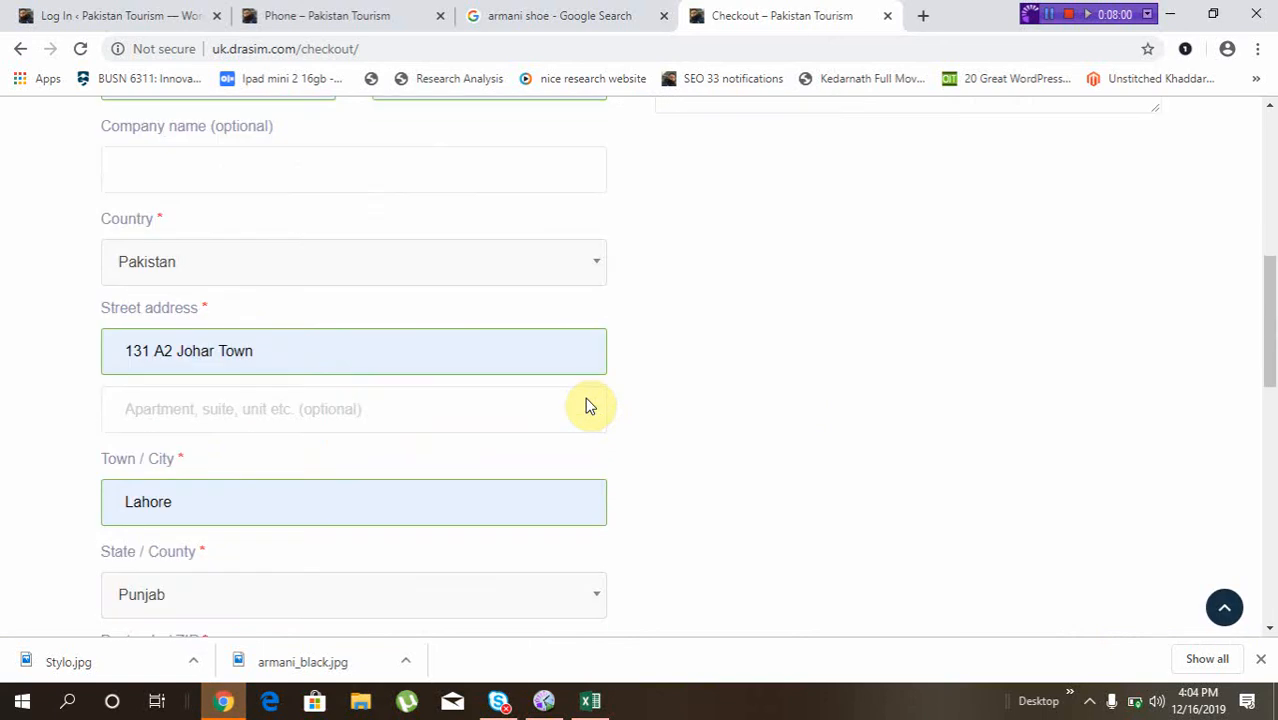
pyautogui.scroll(-4, 300, 345)
pyautogui.scroll(5, 240, 260)
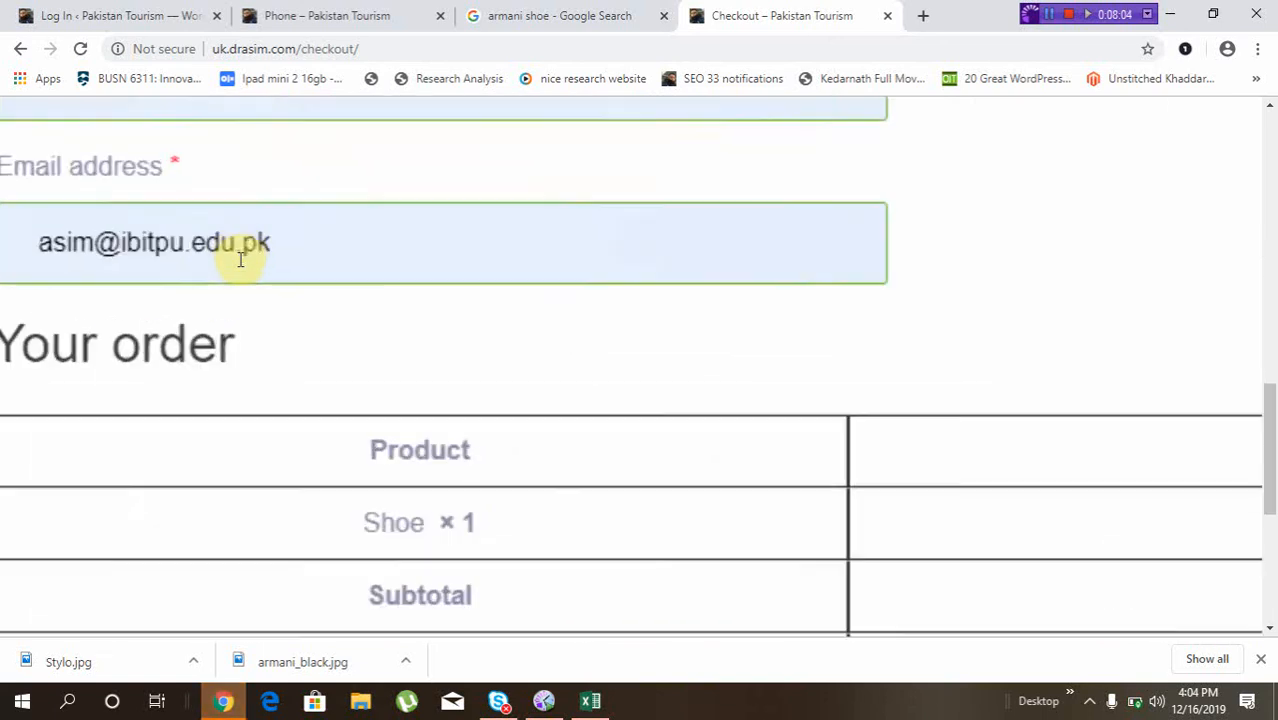
pyautogui.hscroll(-3, 240, 260)
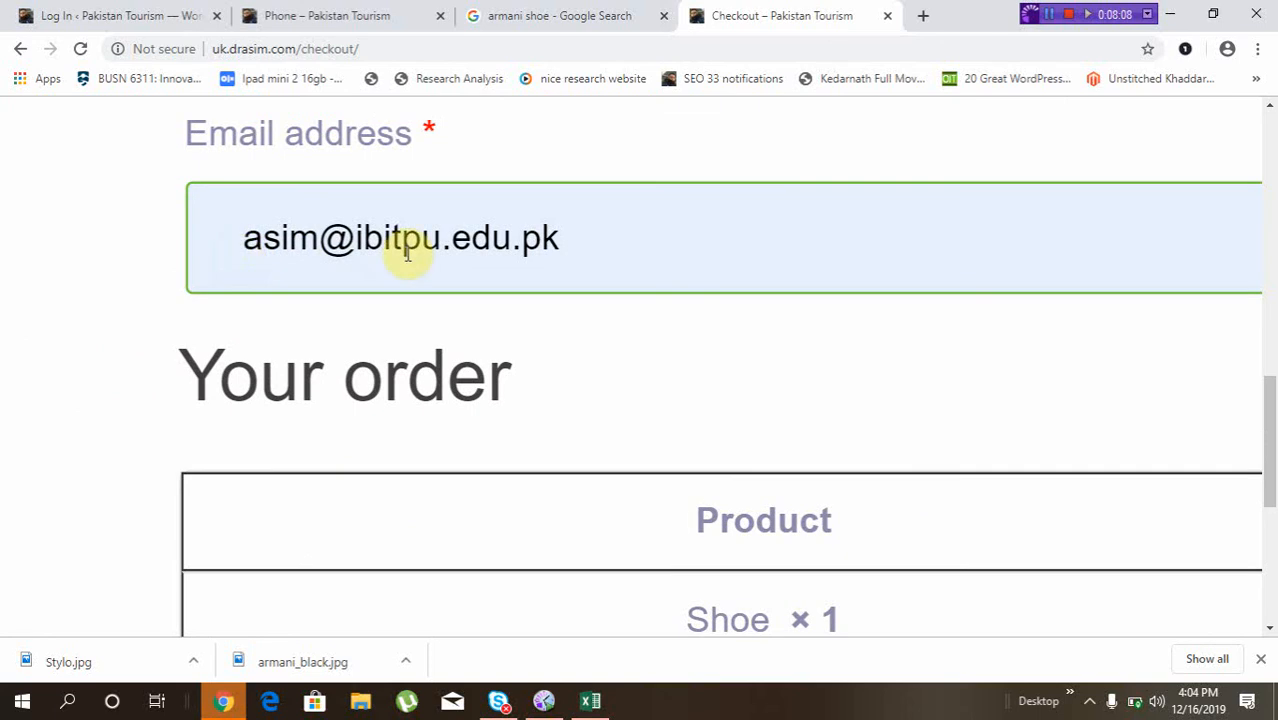
# - Choose Cash on delivery as the payment method and place the order
pyautogui.scroll(-4, 409, 254)
pyautogui.scroll(-3, 409, 254)
pyautogui.scroll(-3, 409, 254)
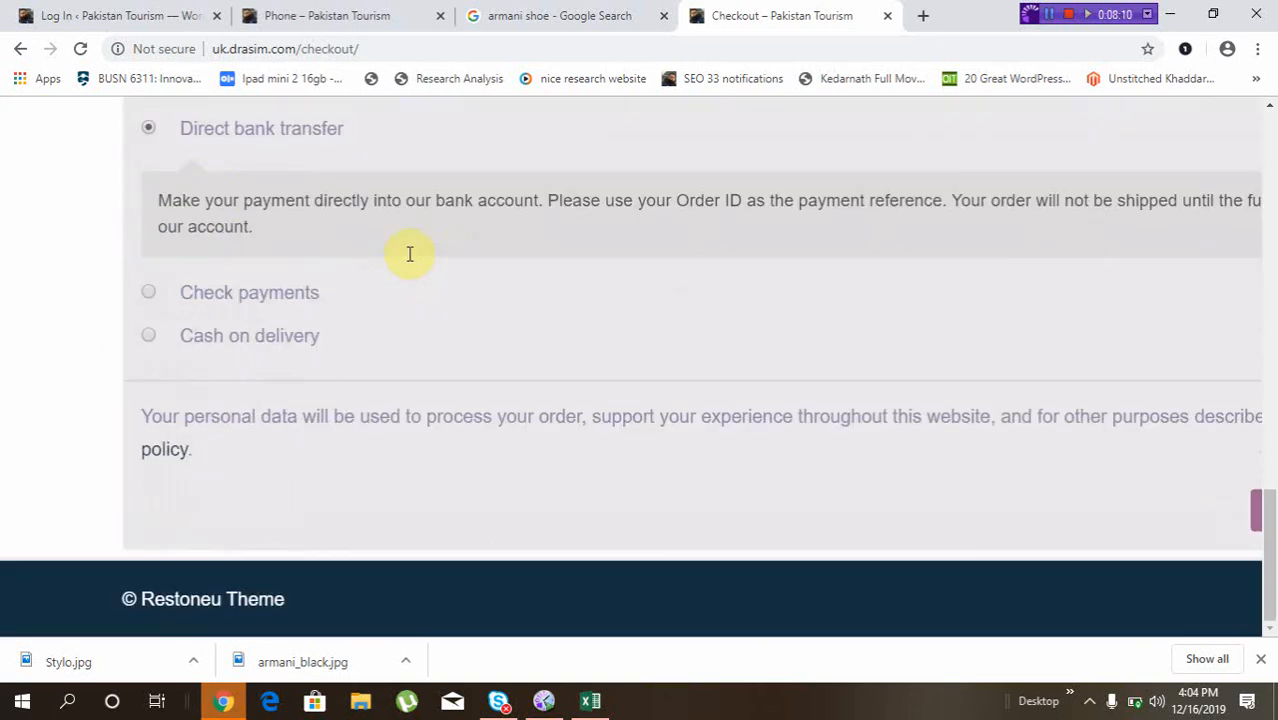
pyautogui.scroll(1, 277, 163)
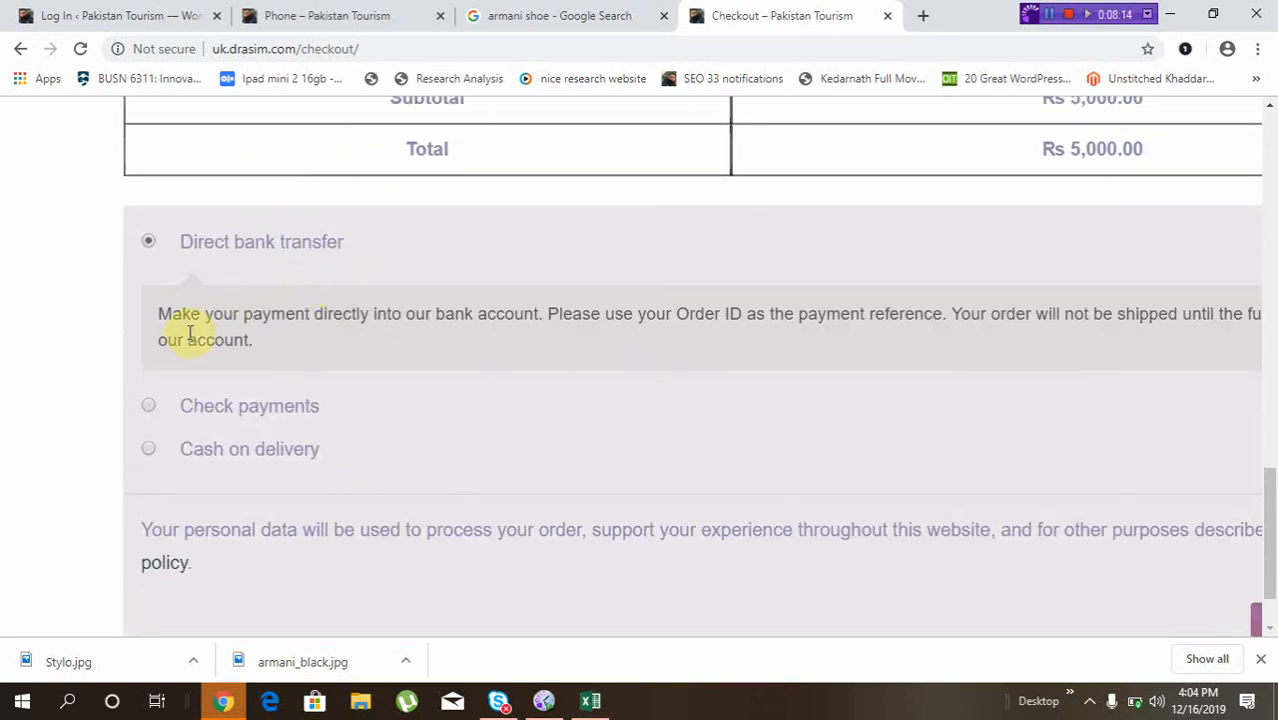
pyautogui.click(149, 451)
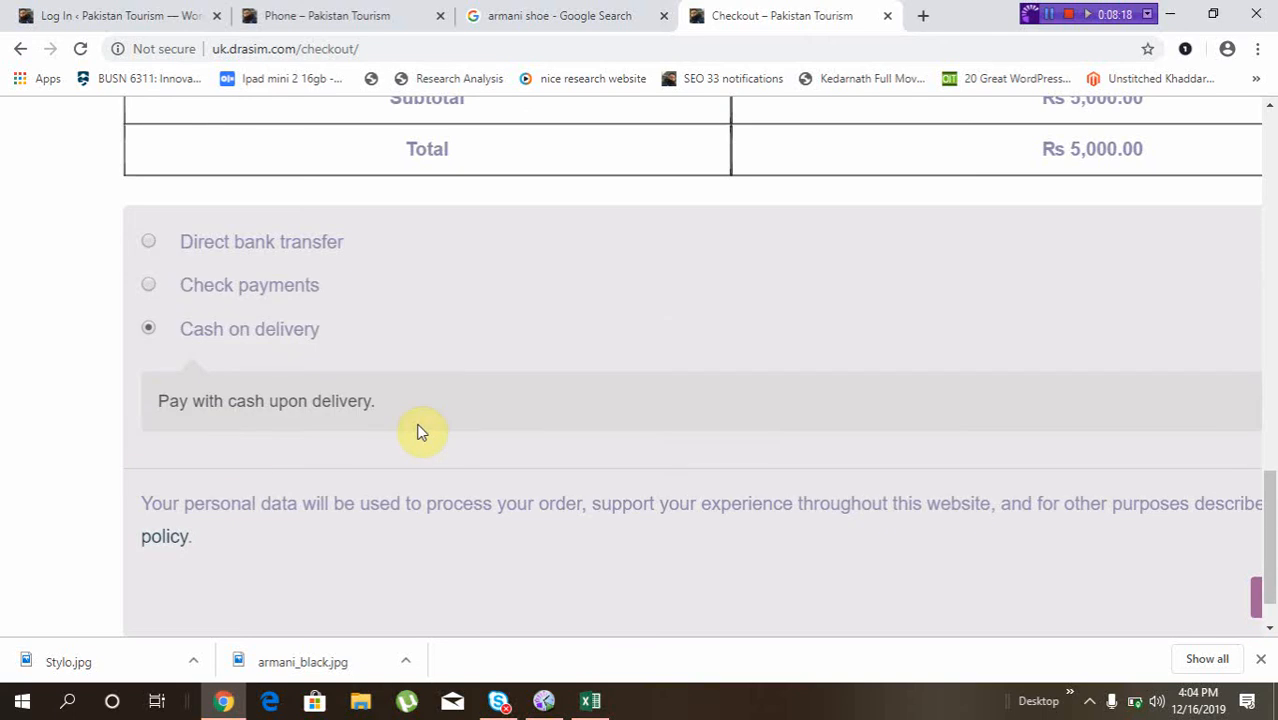
pyautogui.scroll(-1, 420, 427)
pyautogui.scroll(-1, 419, 425)
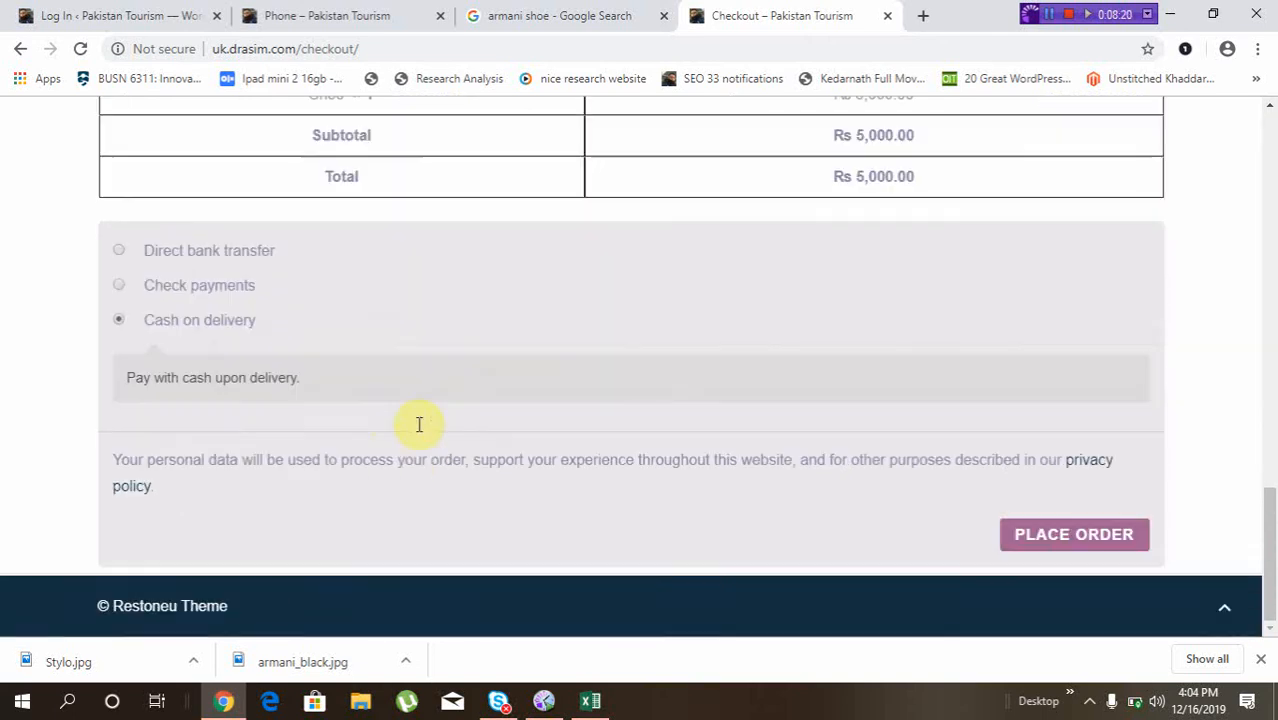
pyautogui.click(1072, 536)
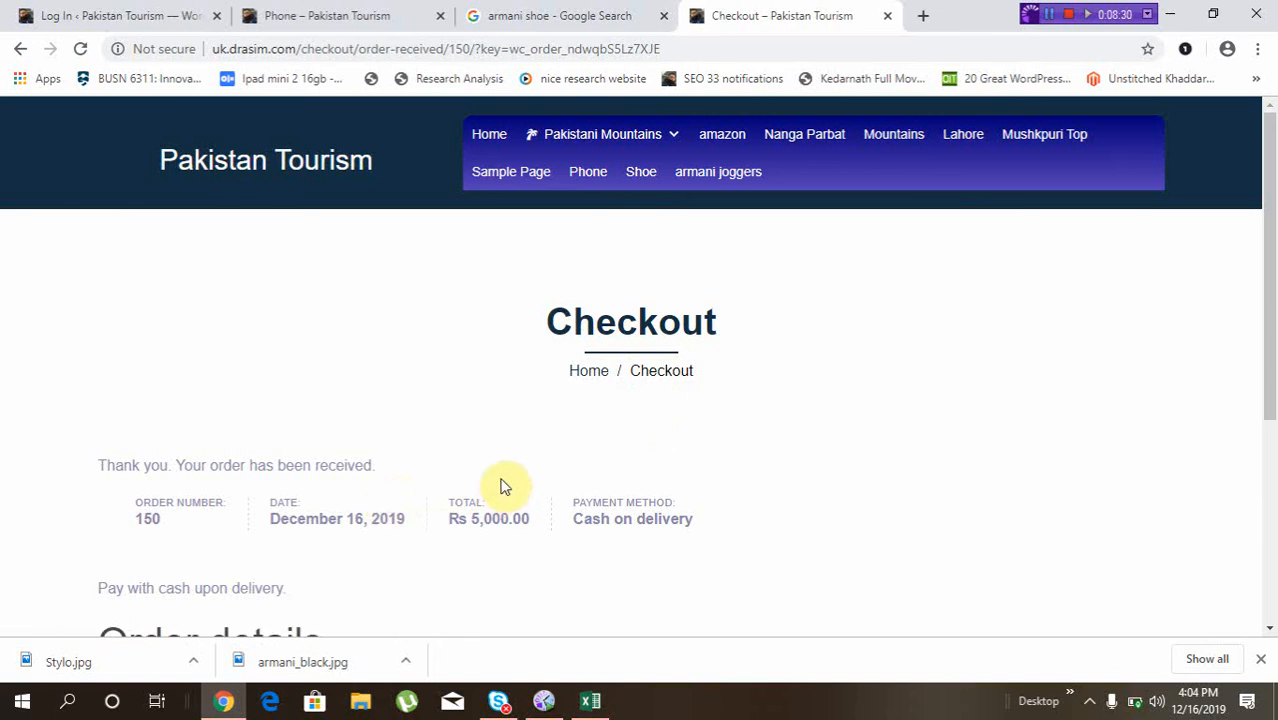
# - Examine the order confirmation's order number, date, total and payment method, and the order details table
pyautogui.scroll(2, 504, 487)
pyautogui.hscroll(-2, 504, 487)
pyautogui.scroll(-1, 504, 487)
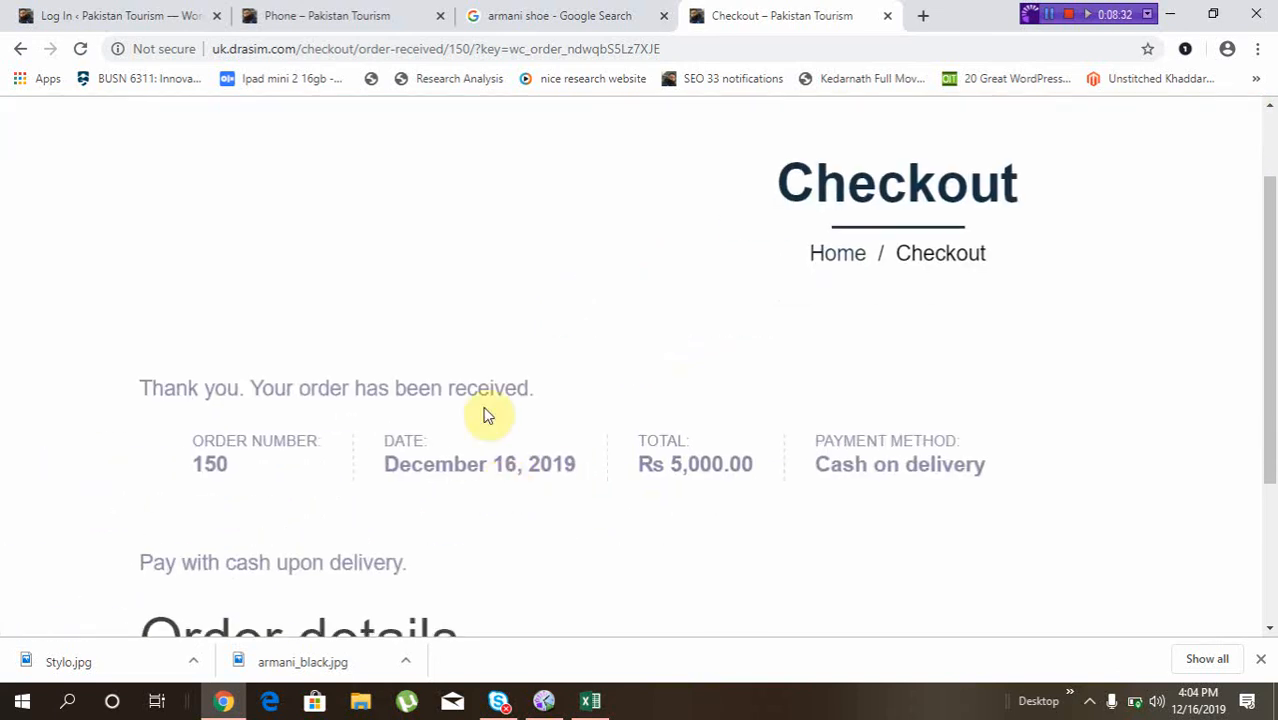
pyautogui.scroll(2, 486, 386)
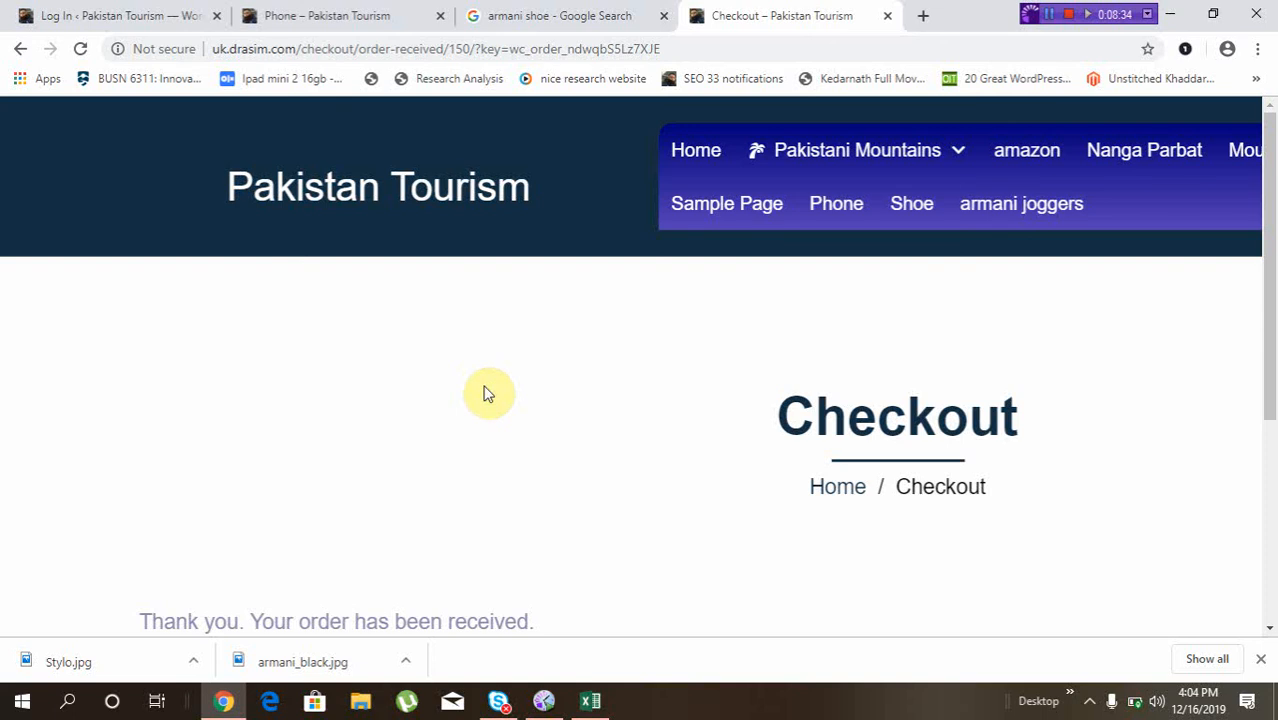
pyautogui.scroll(-4, 486, 393)
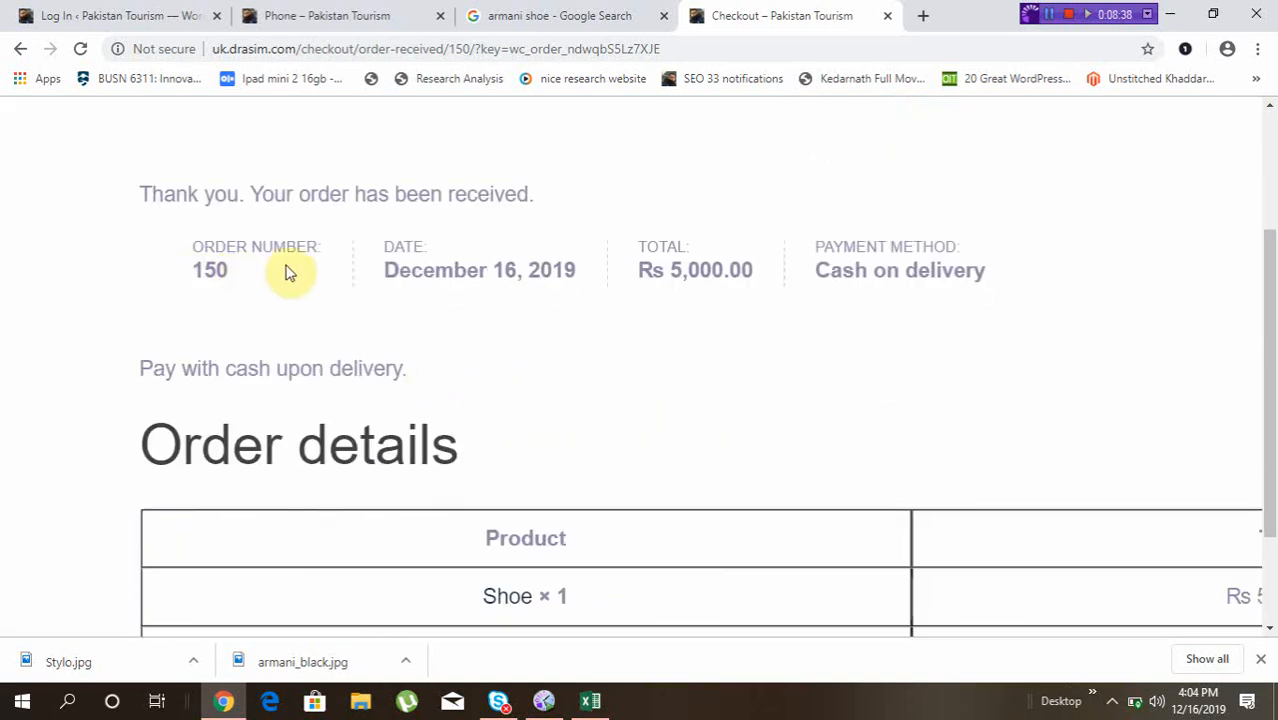
pyautogui.scroll(-3, 444, 277)
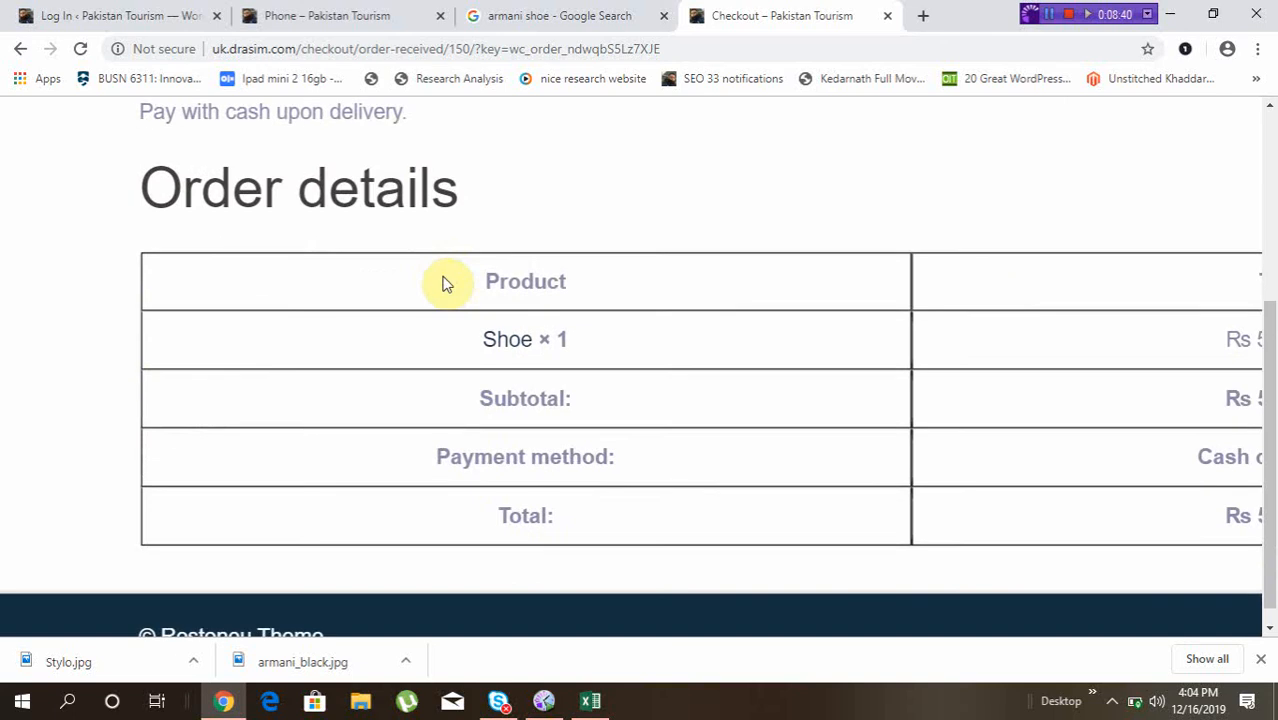
pyautogui.scroll(-3, 456, 265)
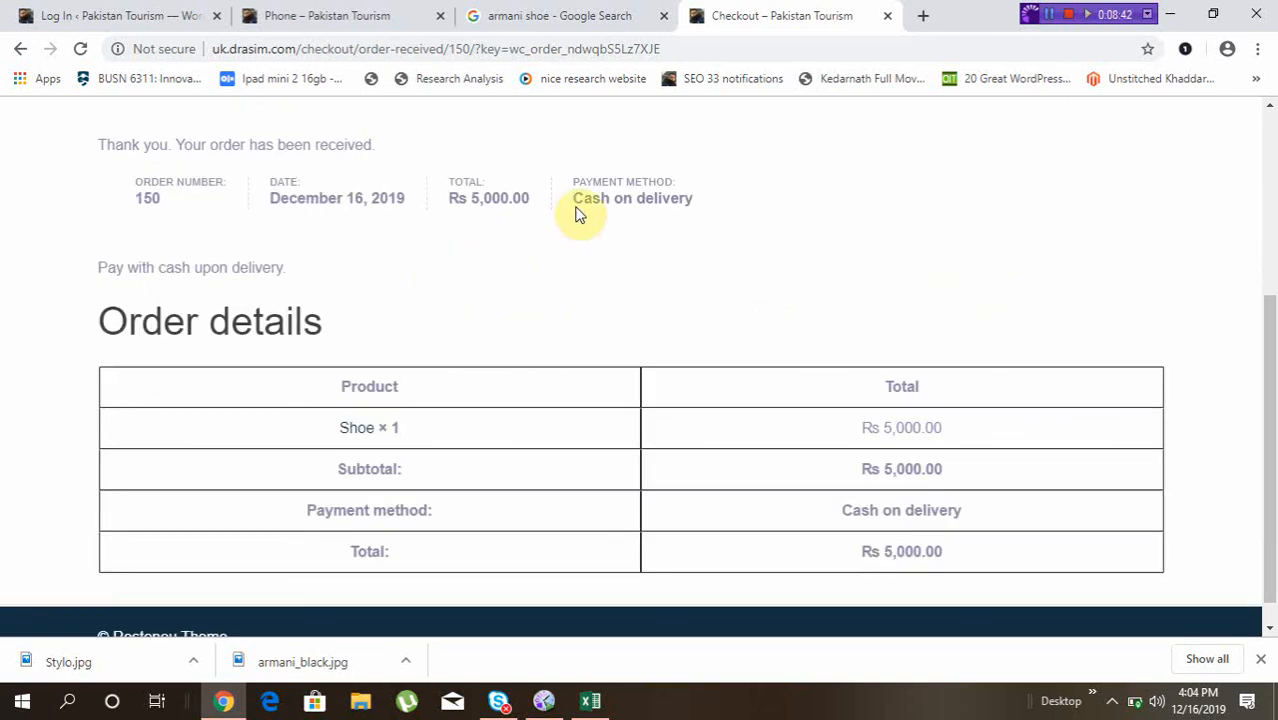
pyautogui.scroll(-1, 787, 386)
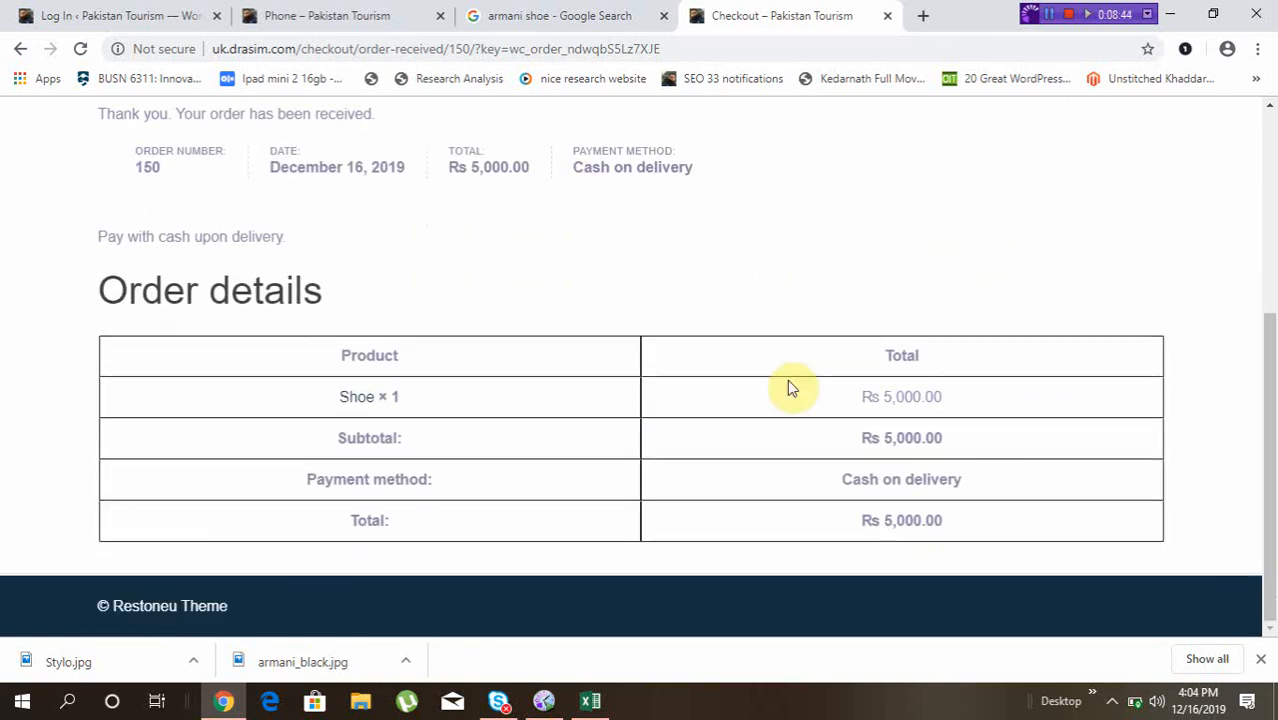
pyautogui.scroll(4, 463, 274)
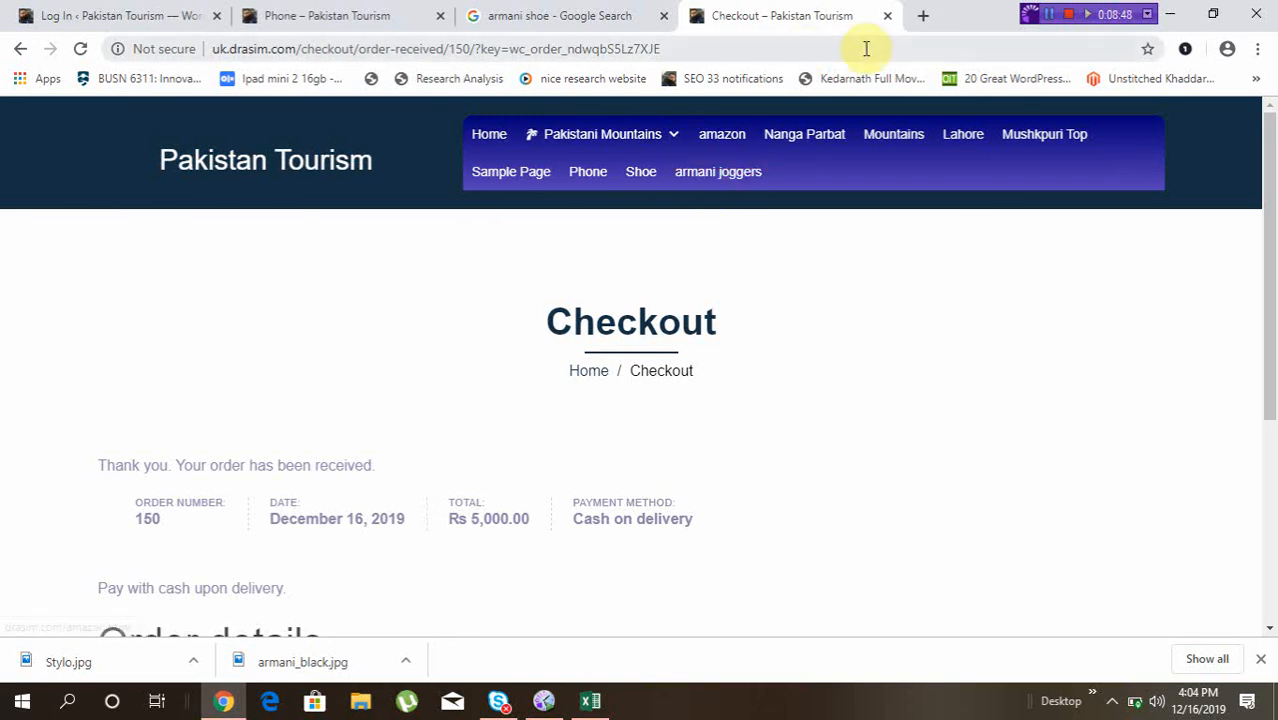
# - Load gmail.com in a new browser tab
pyautogui.click(924, 16)
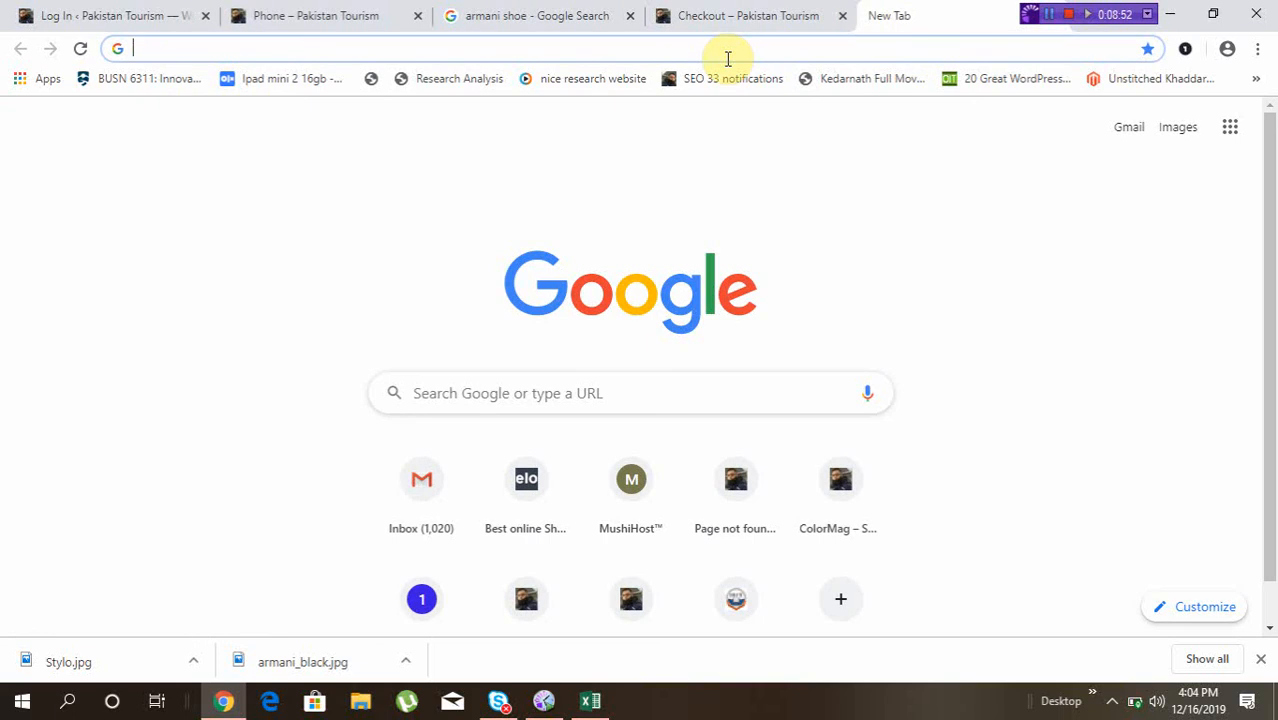
pyautogui.write('gmail.com')
pyautogui.press('Return')
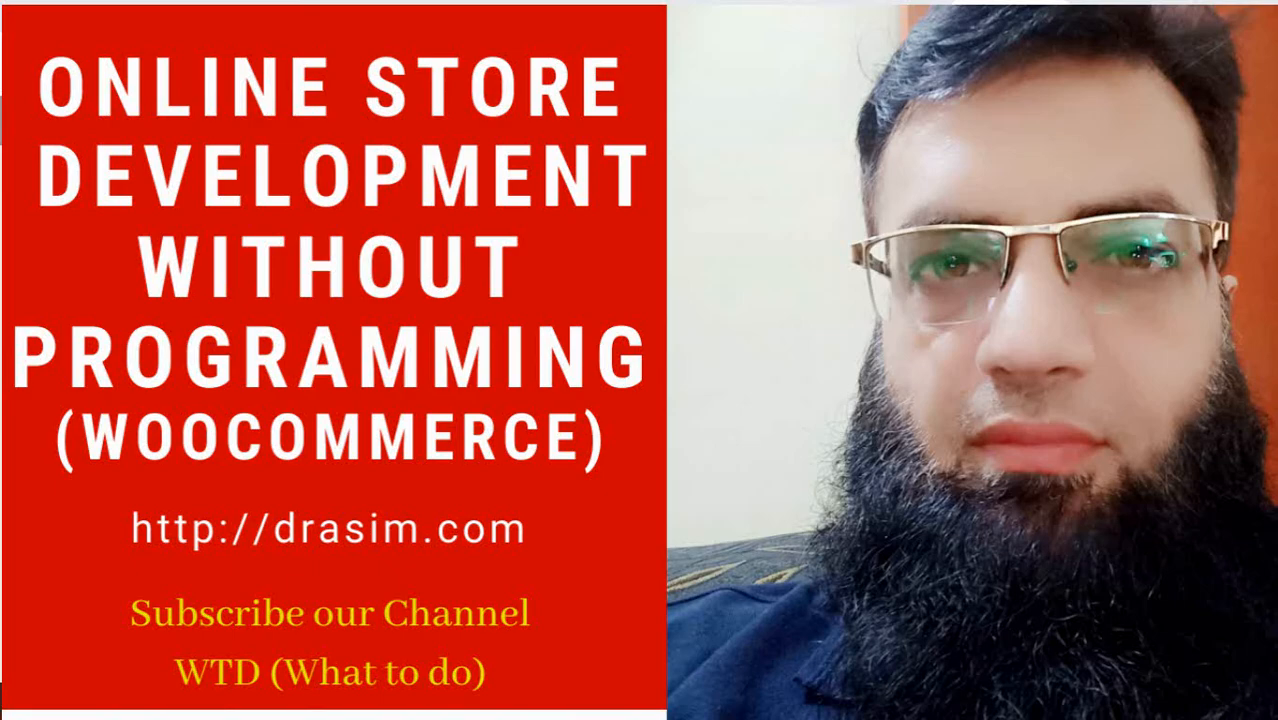